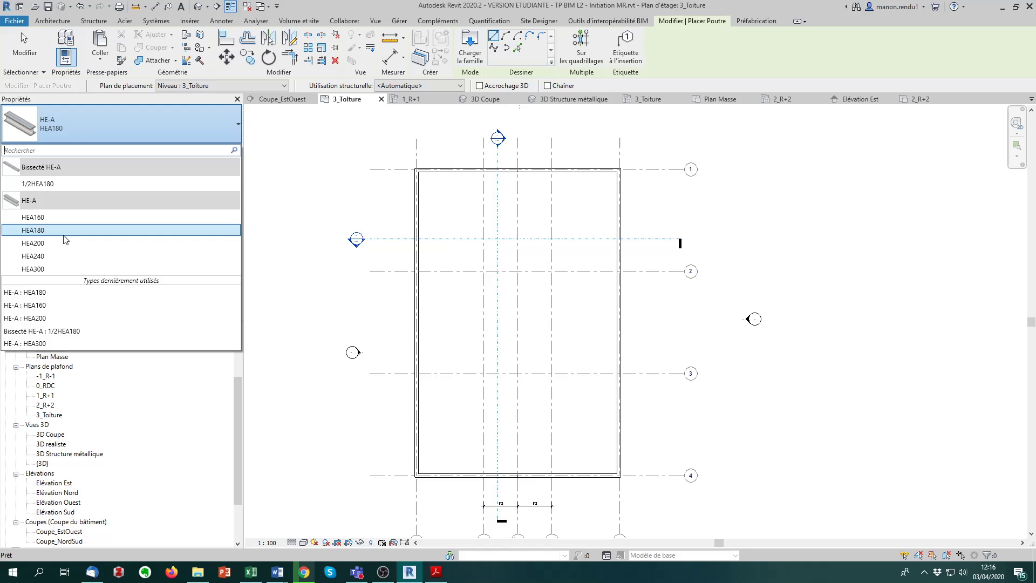
Choose the HE-A HEA180 beam type and open its type properties
{"action": "mouse_move", "coordinate": [82, 232]}
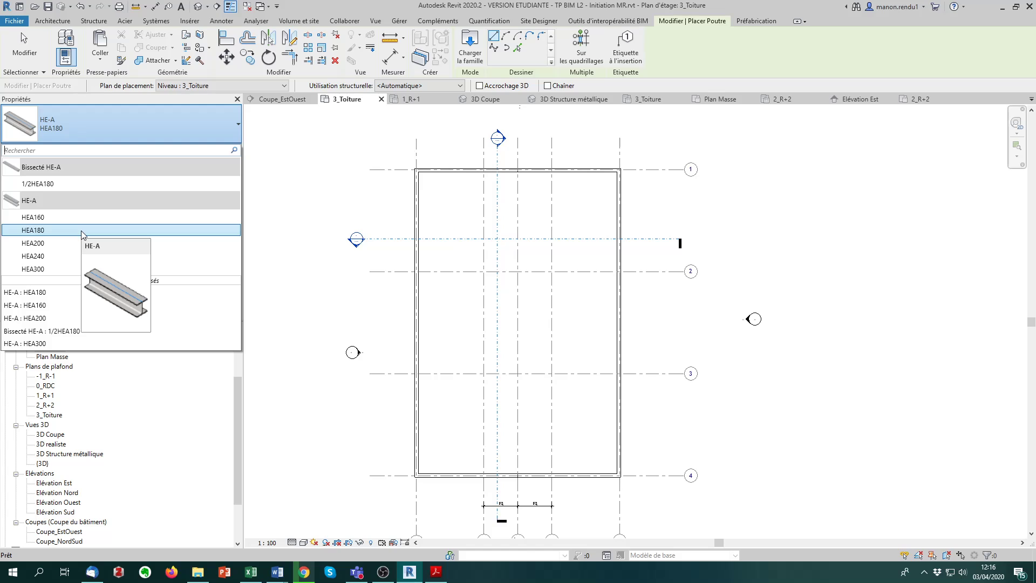
{"action": "left_click", "coordinate": [83, 233]}
{"action": "left_click", "coordinate": [199, 153]}
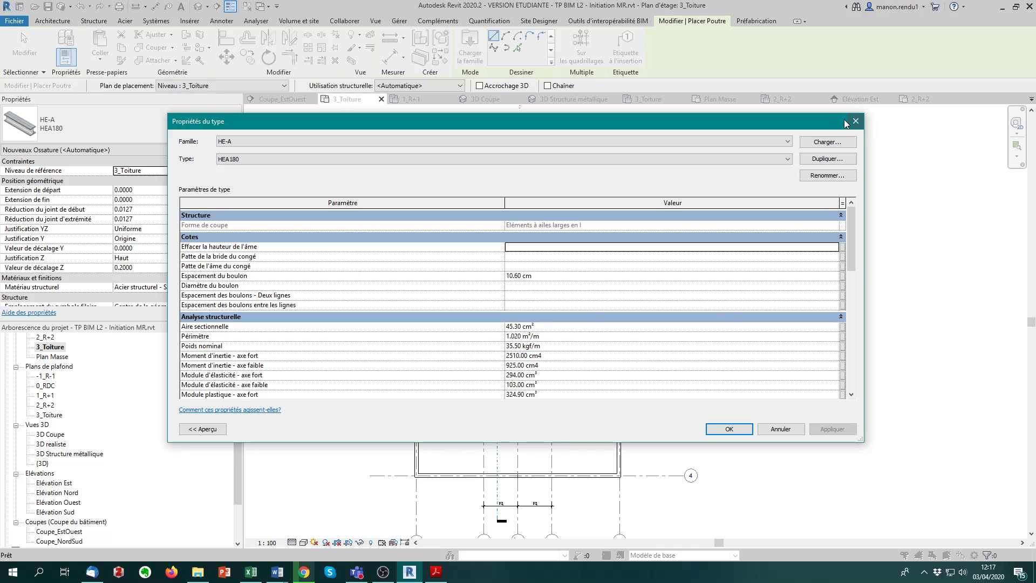
{"action": "left_click_drag", "start_coordinate": [651, 127], "coordinate": [765, 150]}
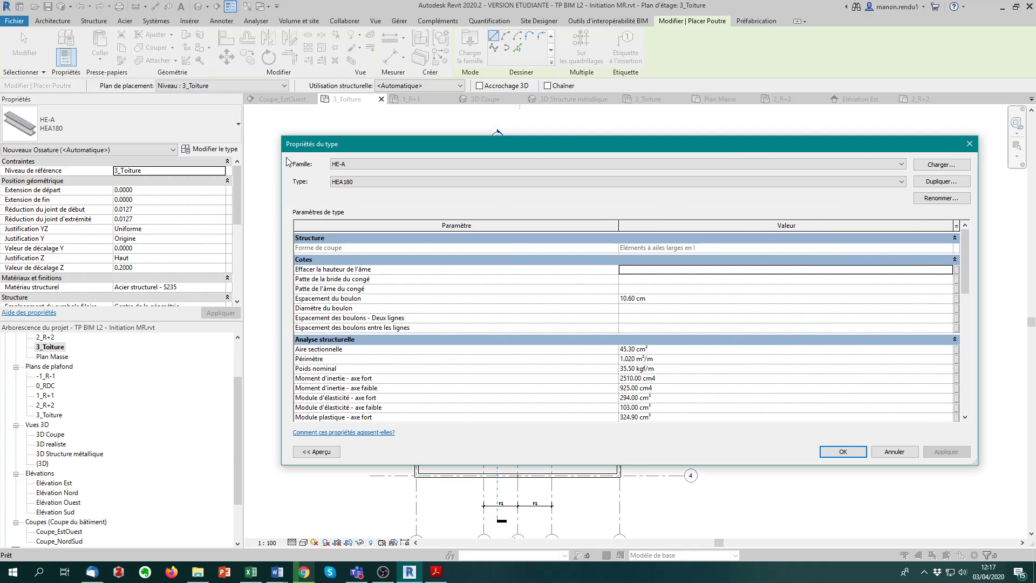
Open the HE-A.rfa steel family for loading from the library's Structure, Ossature, Acier folder
{"action": "left_click", "coordinate": [939, 164]}
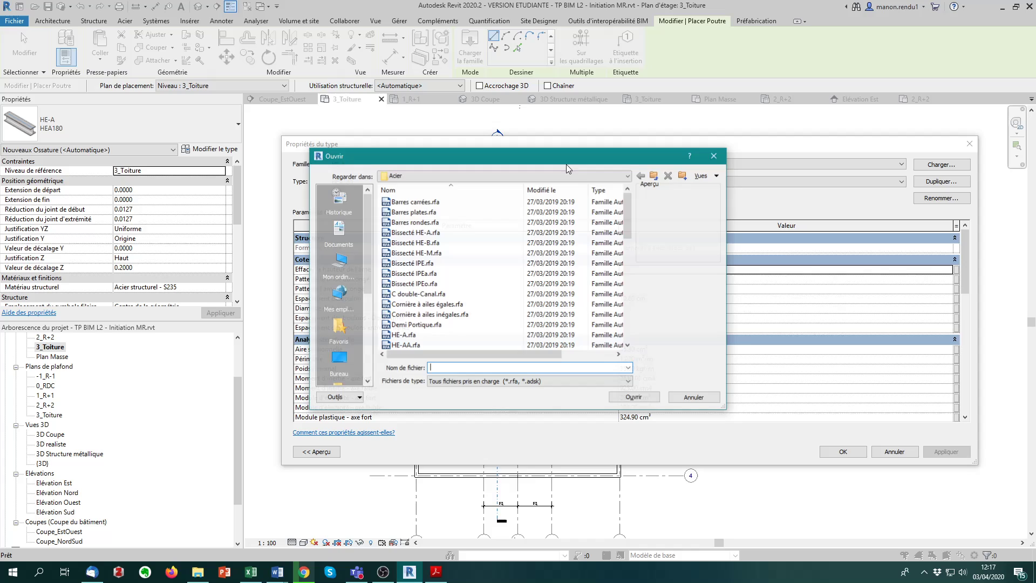
{"action": "left_click", "coordinate": [654, 176]}
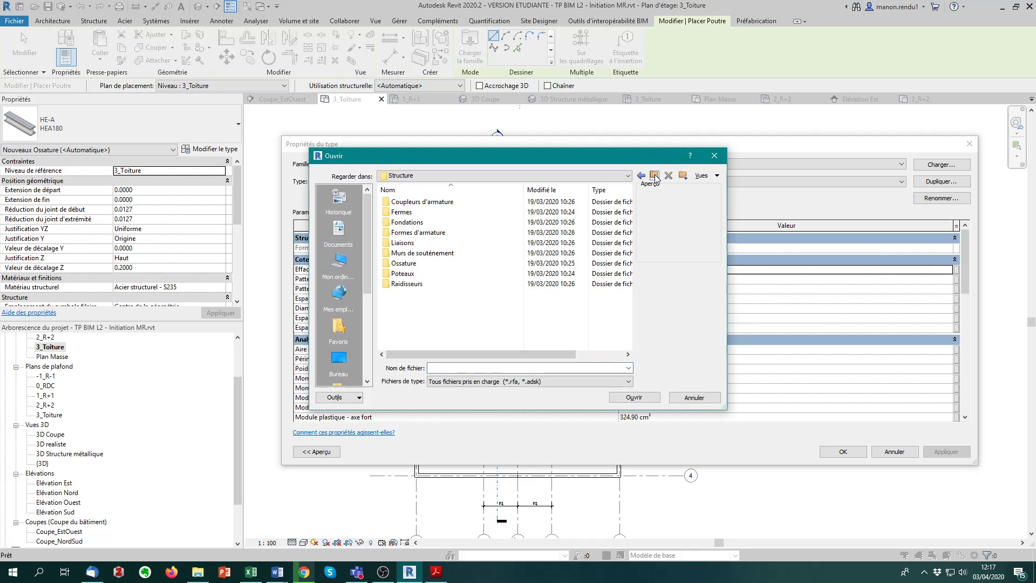
{"action": "left_click", "coordinate": [654, 176]}
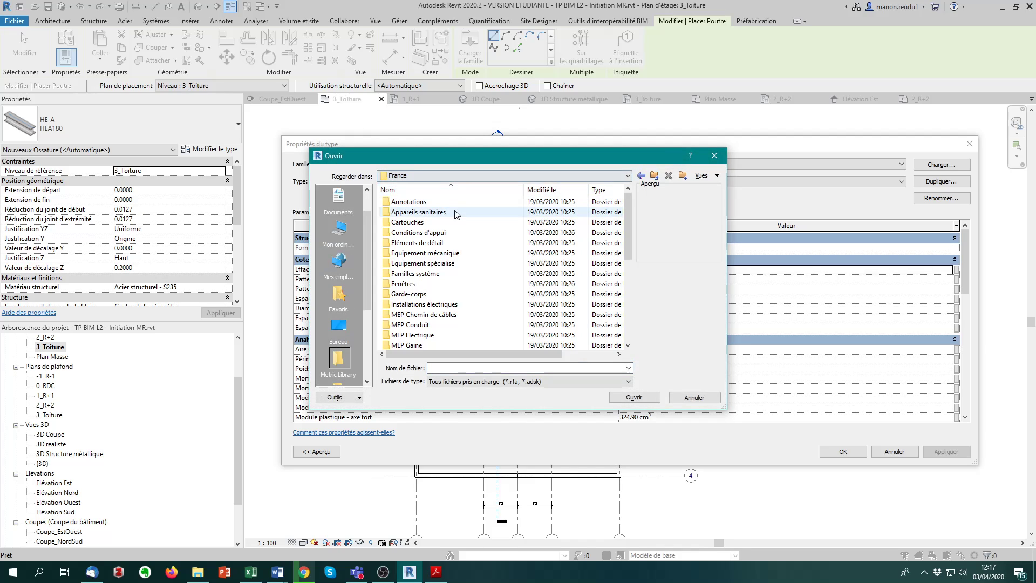
{"action": "scroll", "coordinate": [477, 253], "scroll_direction": "down", "scroll_amount": 3}
{"action": "scroll", "coordinate": [477, 255], "scroll_direction": "down", "scroll_amount": 2}
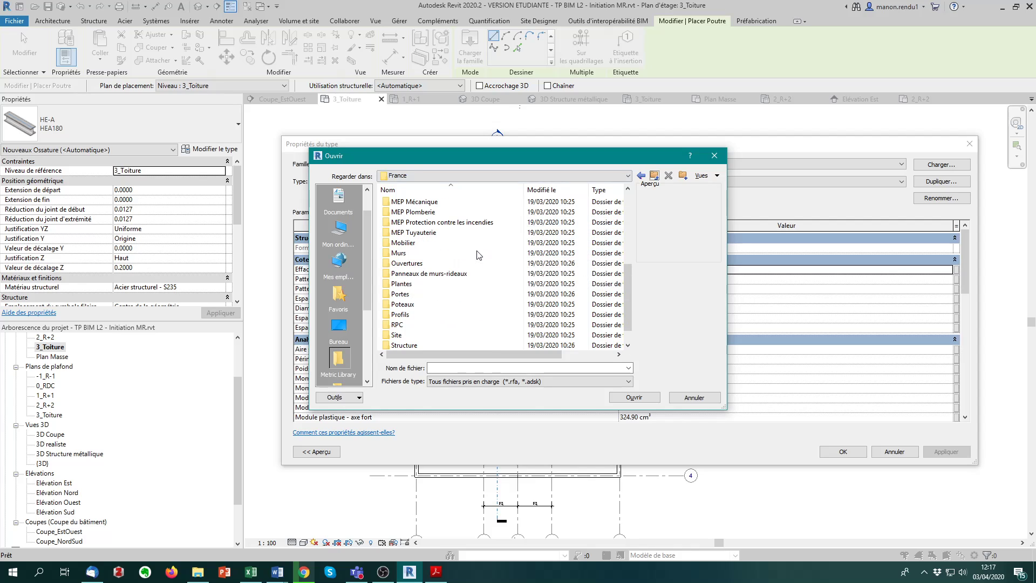
{"action": "scroll", "coordinate": [451, 311], "scroll_direction": "down", "scroll_amount": 1}
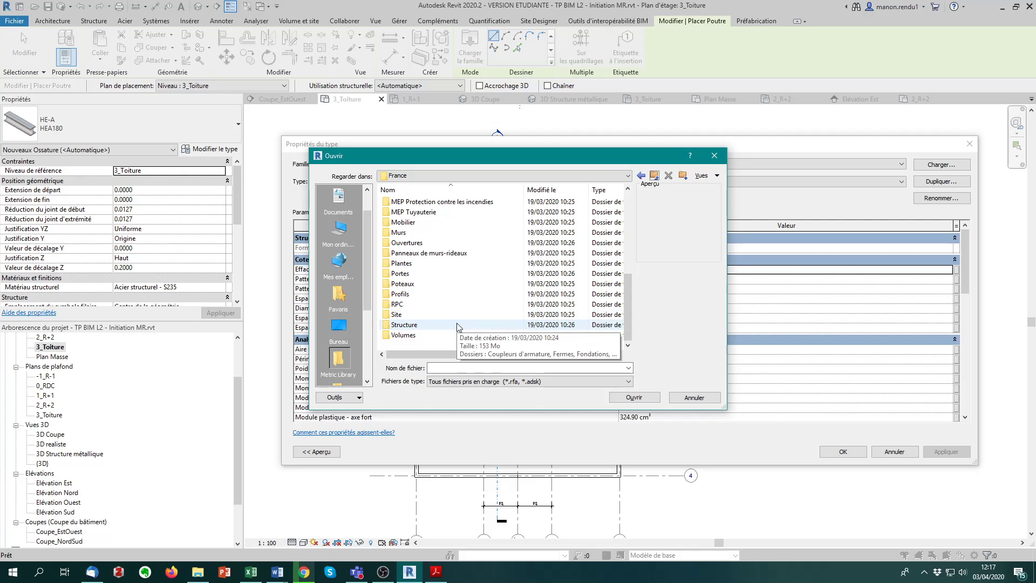
{"action": "double_click", "coordinate": [457, 325]}
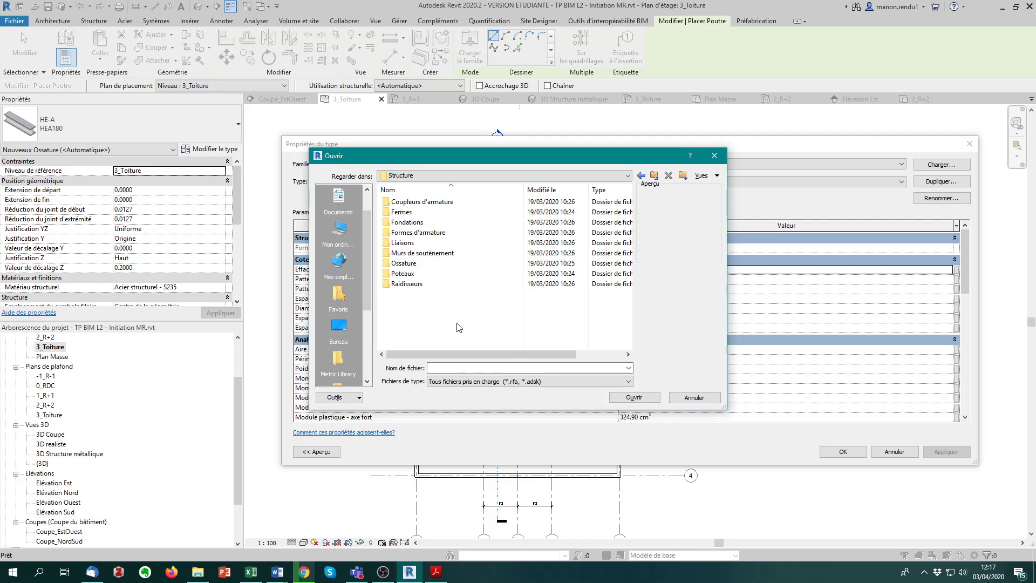
{"action": "double_click", "coordinate": [459, 264]}
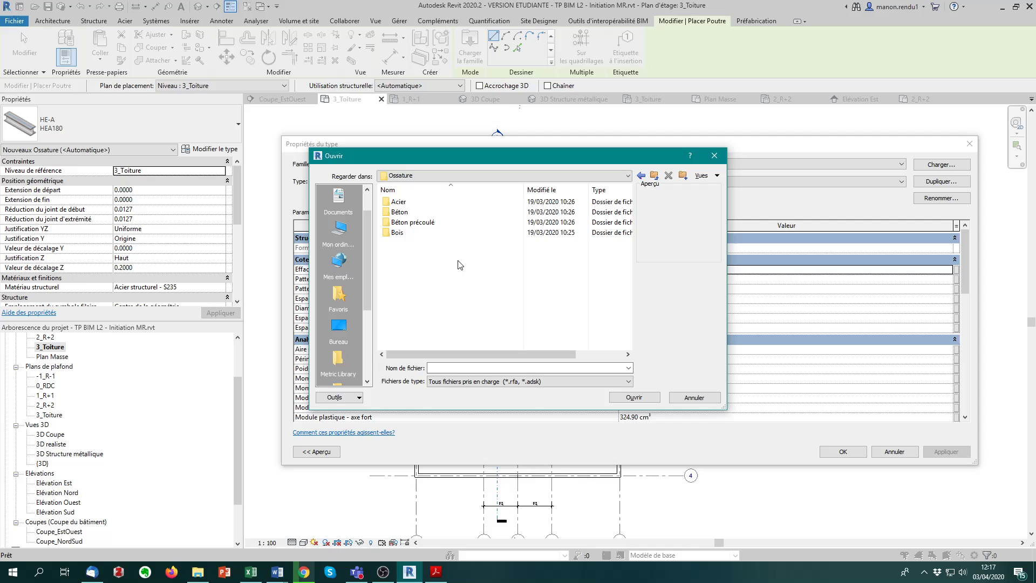
{"action": "double_click", "coordinate": [460, 203]}
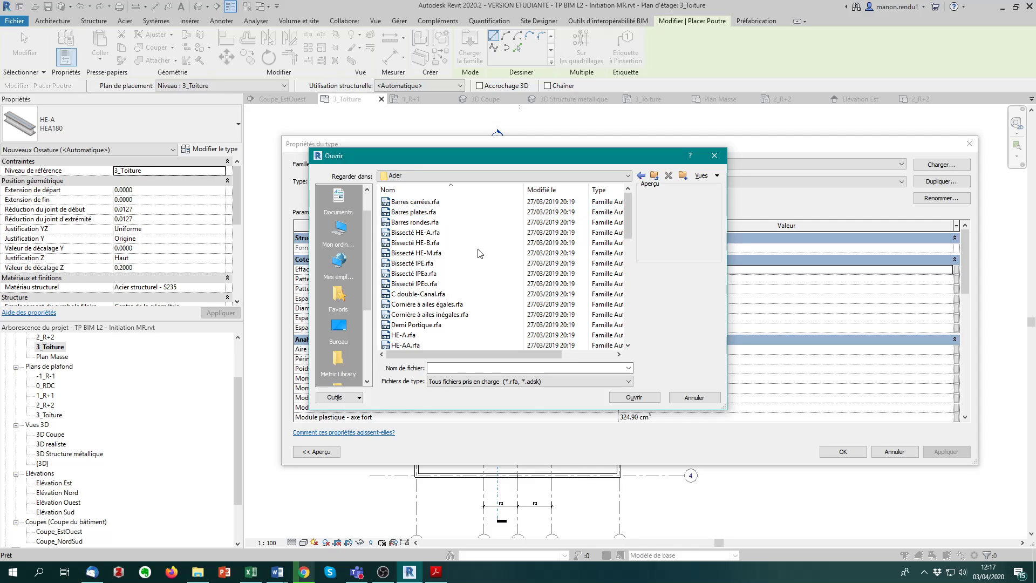
{"action": "double_click", "coordinate": [445, 338]}
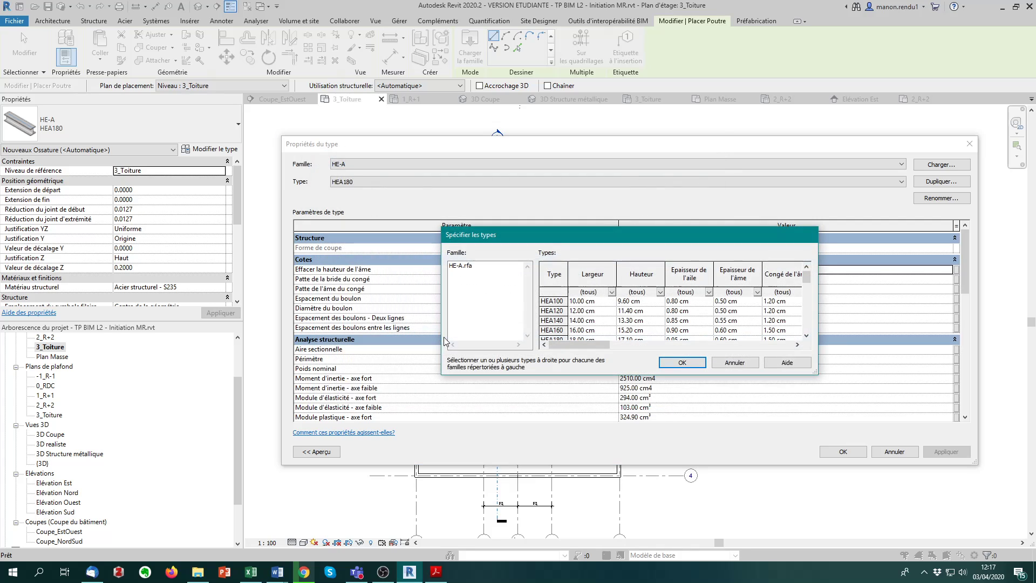
Load the HEA180 type from the HE-A family's type list and accept the type properties
{"action": "scroll", "coordinate": [561, 322], "scroll_direction": "down", "scroll_amount": 3}
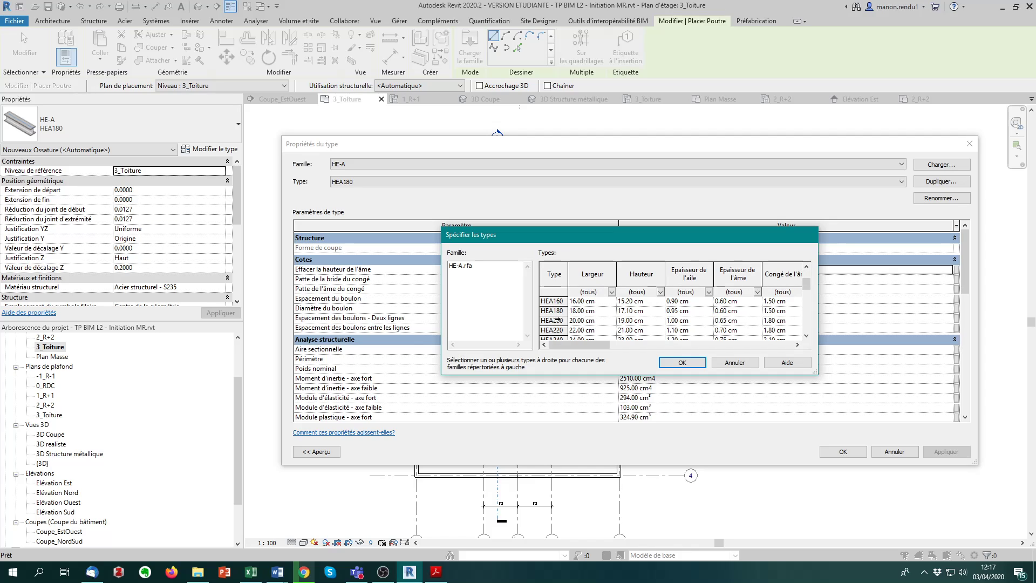
{"action": "left_click", "coordinate": [553, 311]}
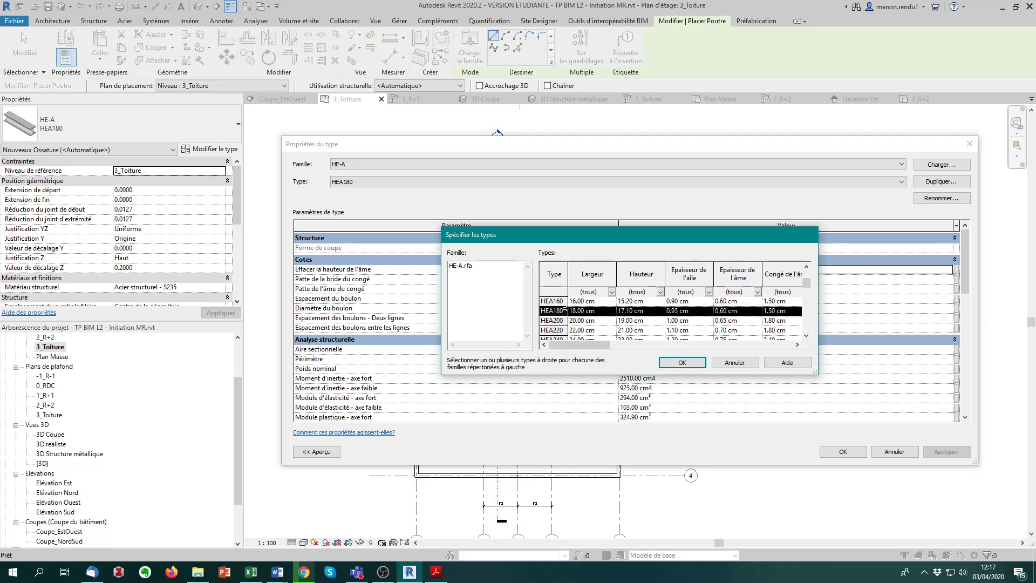
{"action": "left_click", "coordinate": [683, 363]}
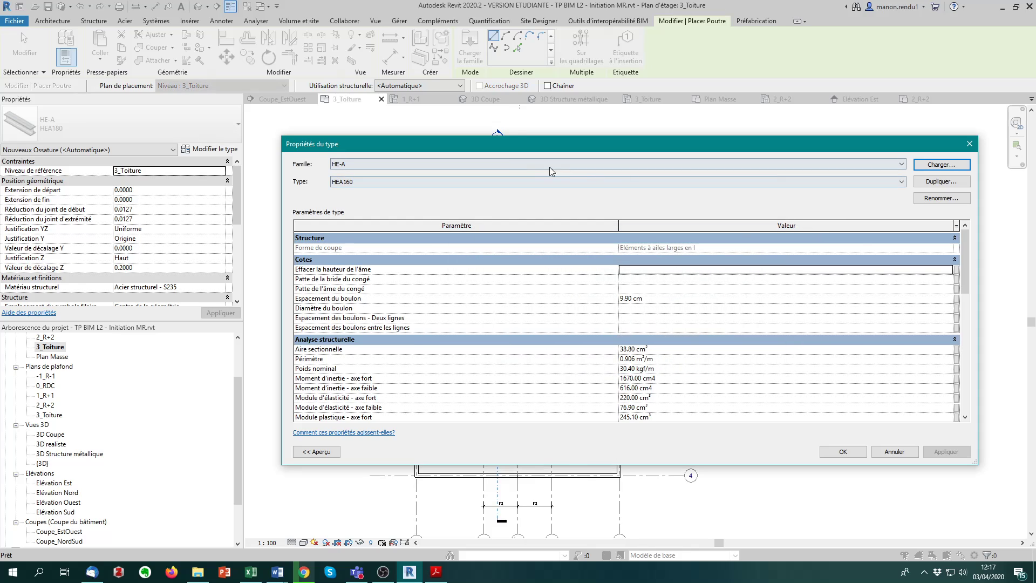
{"action": "left_click", "coordinate": [843, 452]}
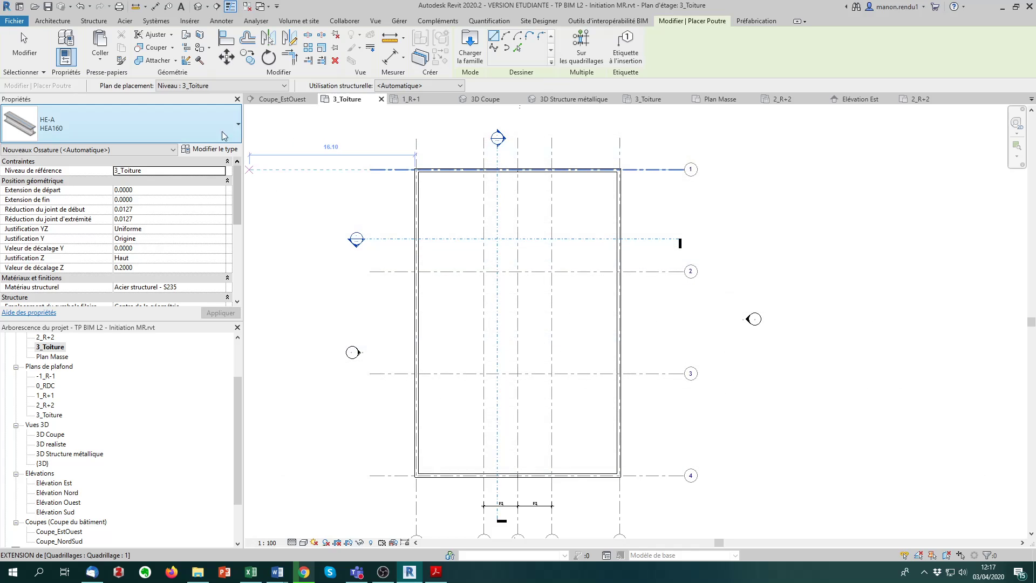
Set the new beams to type HEA180 with a Z offset value of 0.0000
{"action": "left_click", "coordinate": [206, 121]}
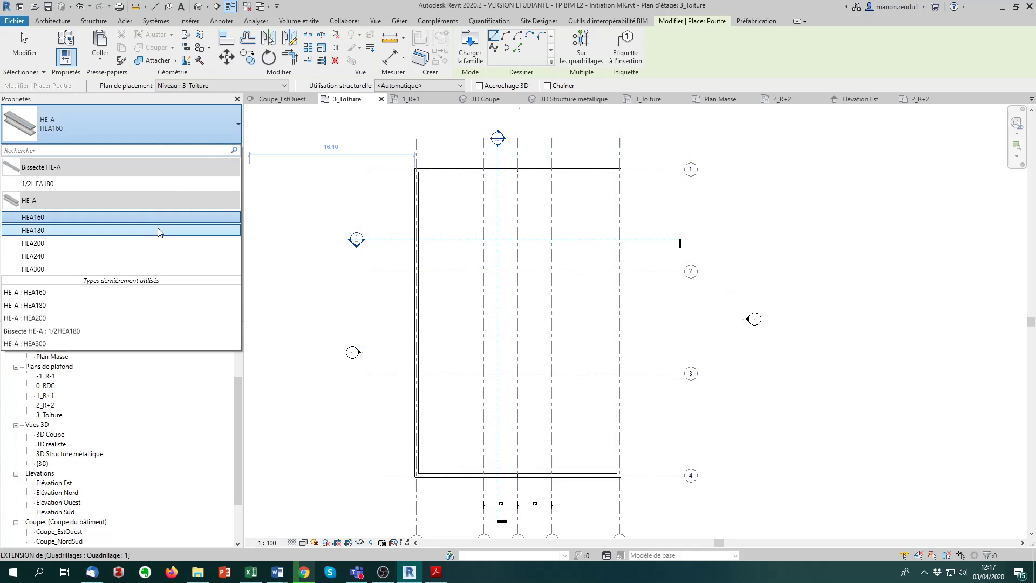
{"action": "left_click", "coordinate": [160, 230]}
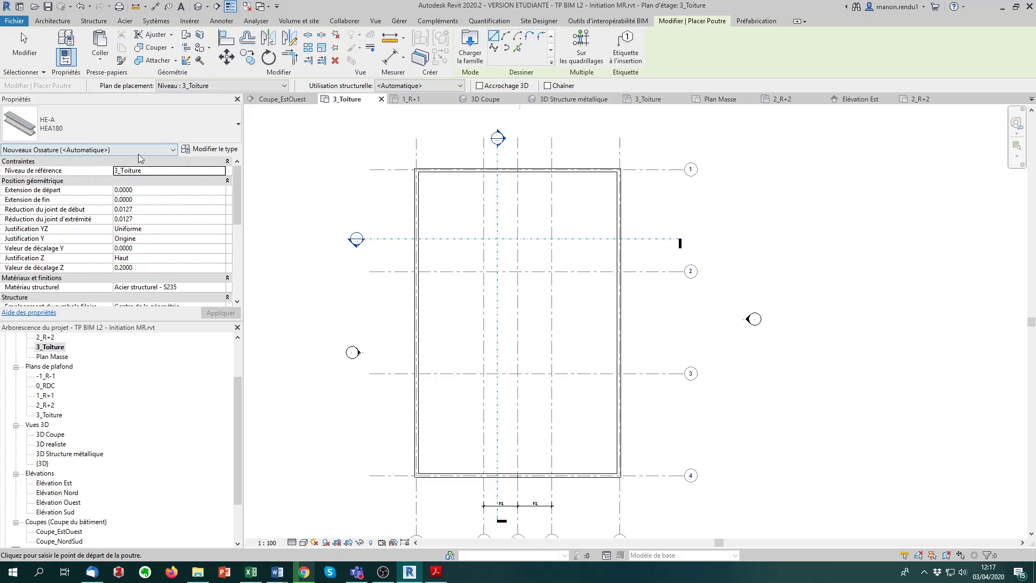
{"action": "left_click", "coordinate": [146, 266]}
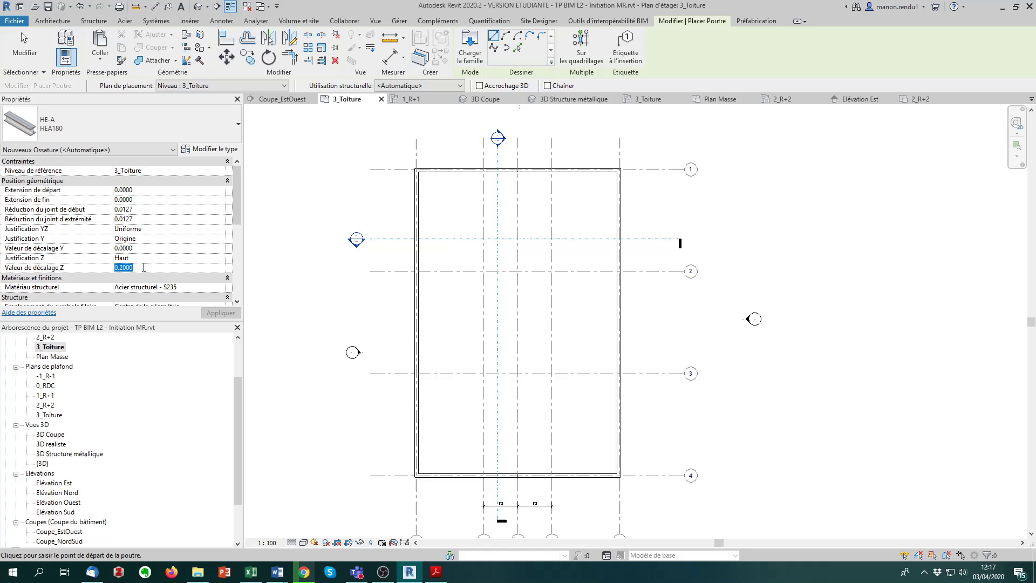
{"action": "type", "text": "0.0000"}
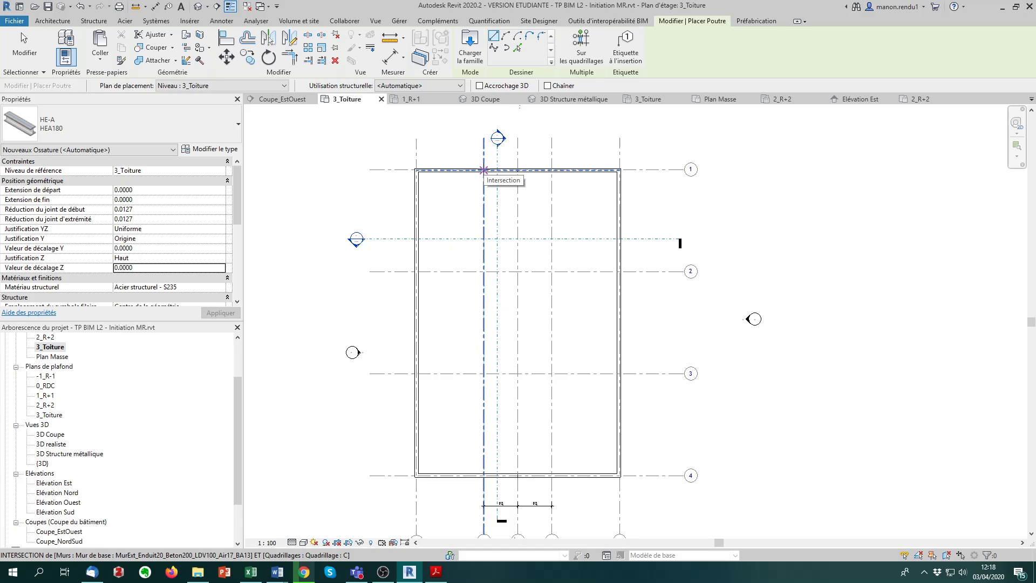
Place three HEA180 beams between the walls on axes 1 and 4, along grid C, the ridge axis and grid B
{"action": "left_click", "coordinate": [484, 170]}
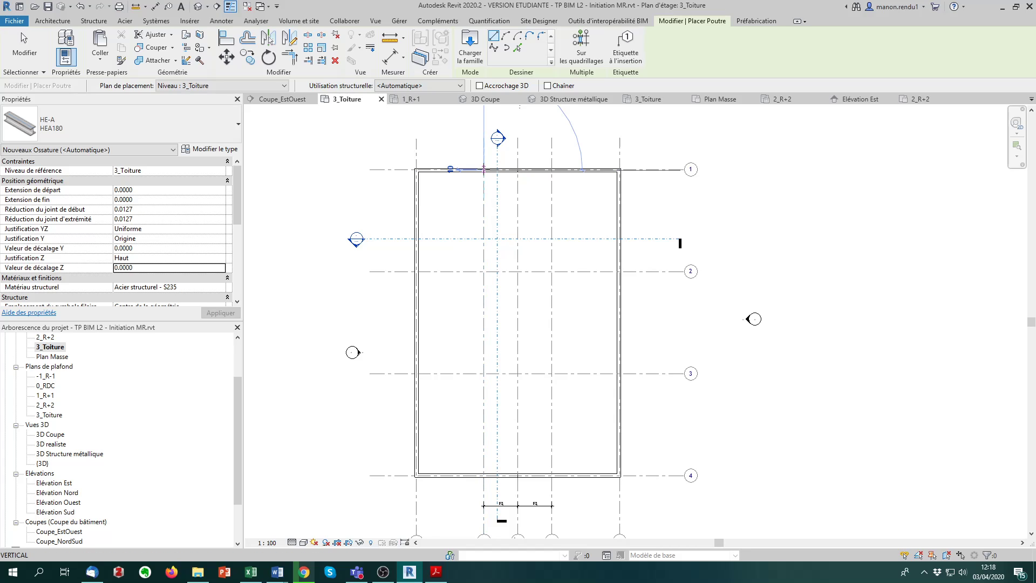
{"action": "left_click", "coordinate": [484, 474]}
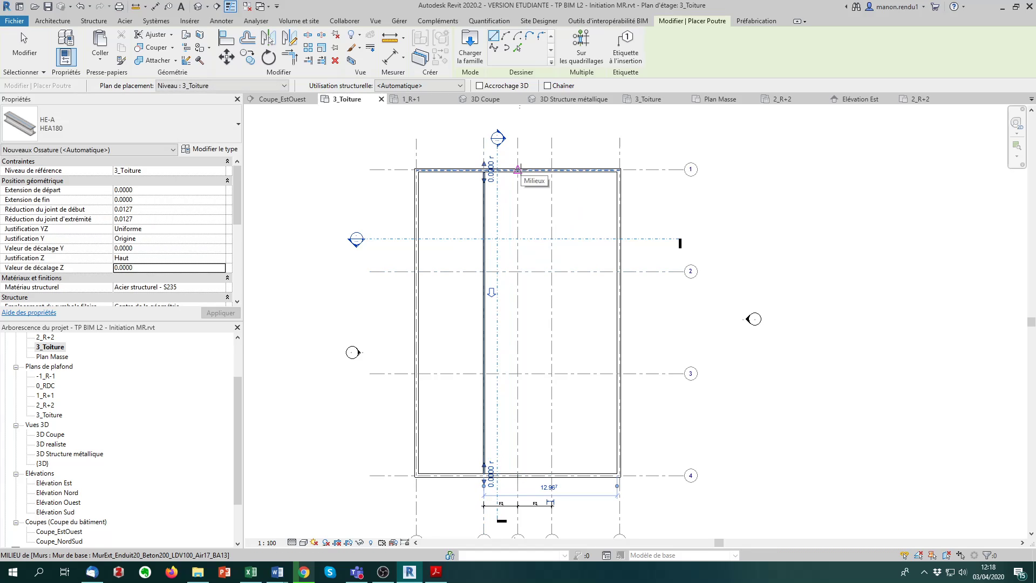
{"action": "left_click", "coordinate": [518, 171]}
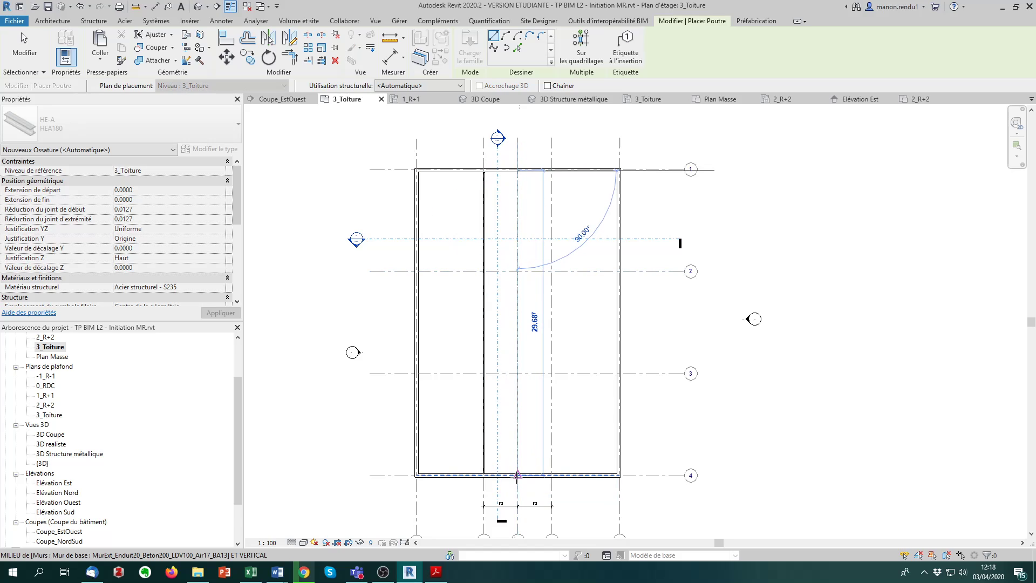
{"action": "left_click", "coordinate": [518, 475]}
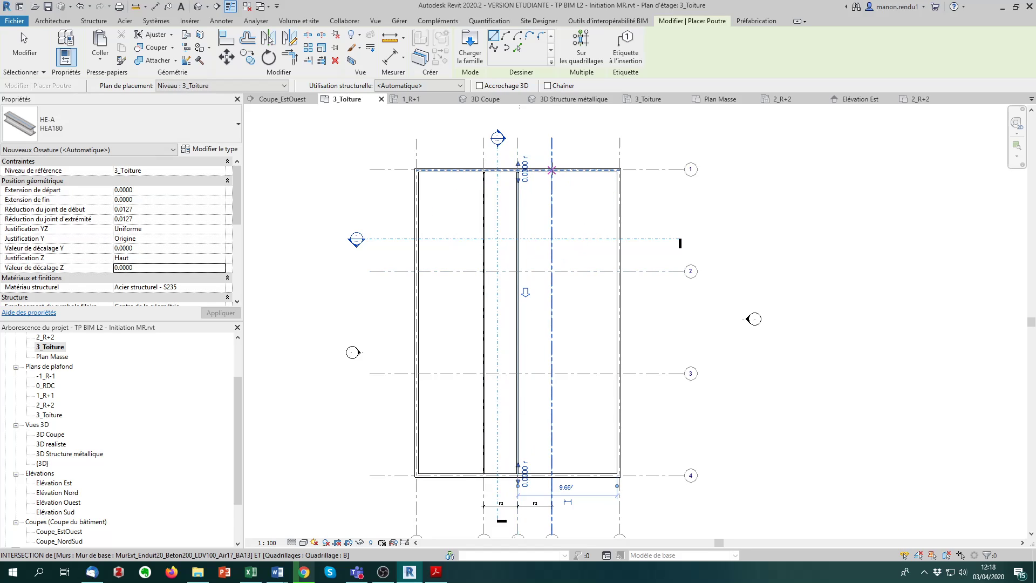
{"action": "left_click", "coordinate": [551, 171]}
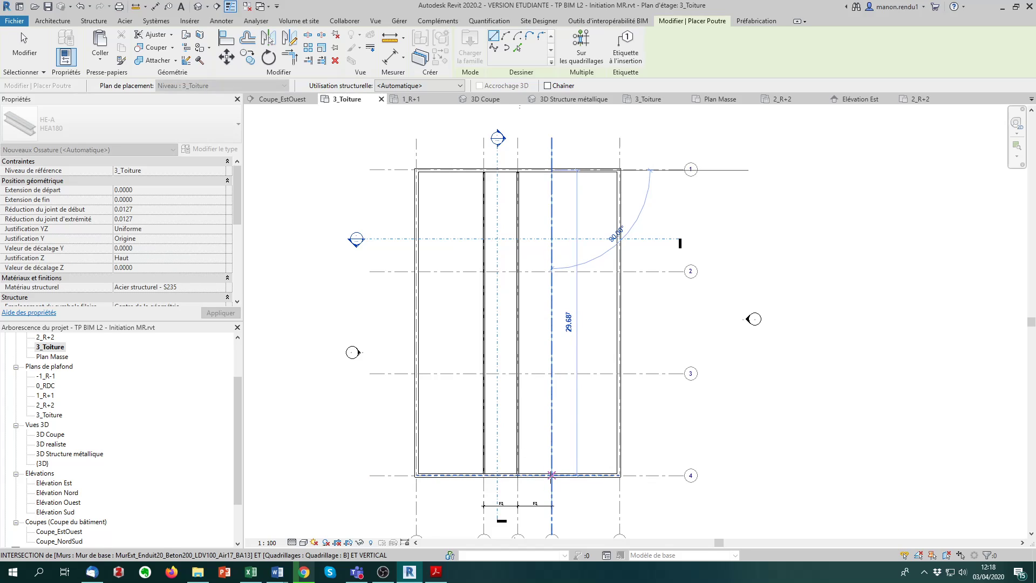
{"action": "left_click", "coordinate": [552, 475]}
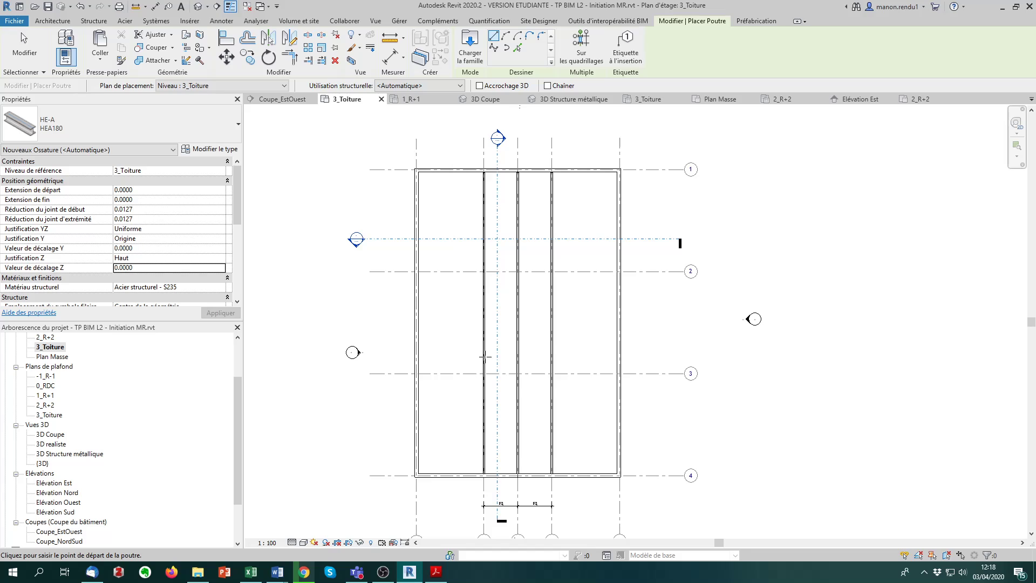
Open the Coupe_EstOuest section and examine the three beams' position relative to the roof
{"action": "scroll", "coordinate": [215, 463], "scroll_direction": "down", "scroll_amount": 2}
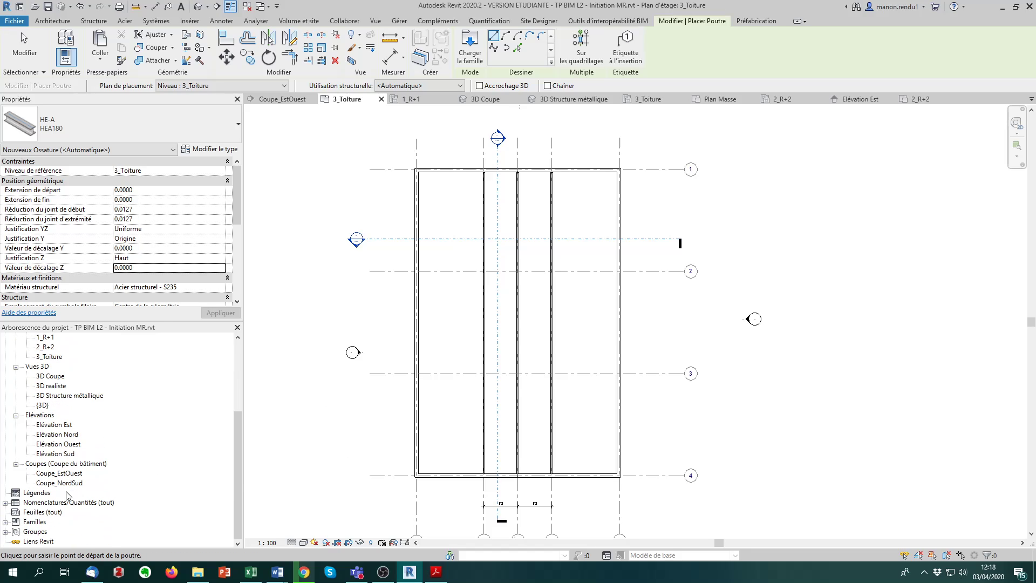
{"action": "double_click", "coordinate": [74, 473]}
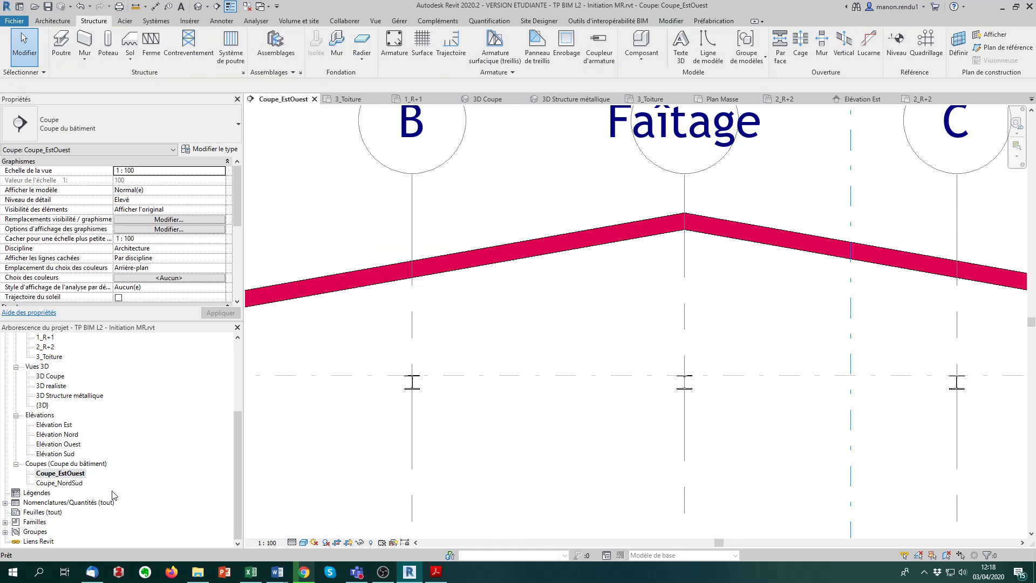
{"action": "middle_click_drag", "start_coordinate": [606, 397], "coordinate": [488, 384]}
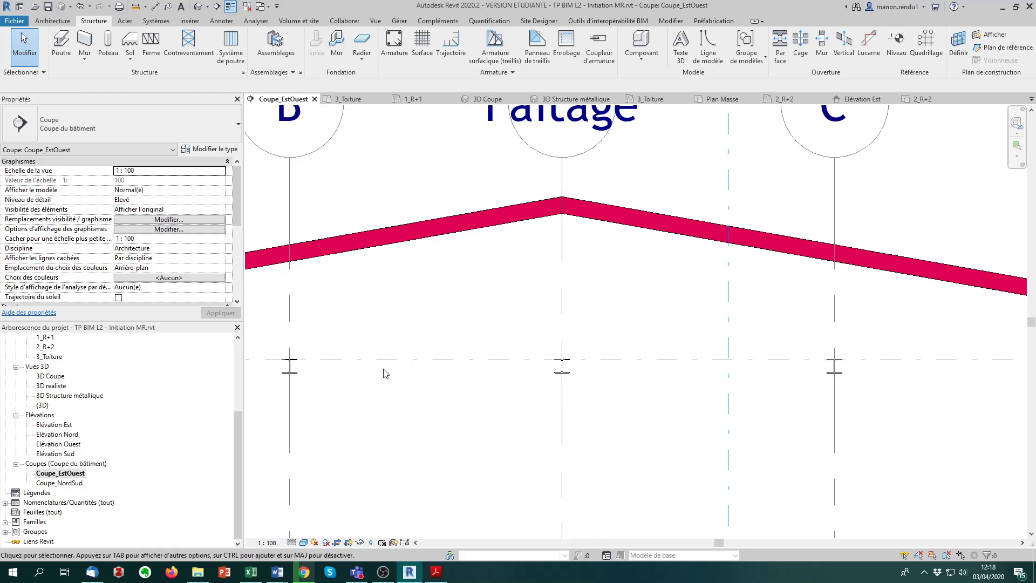
{"action": "middle_click_drag", "start_coordinate": [385, 373], "coordinate": [410, 407]}
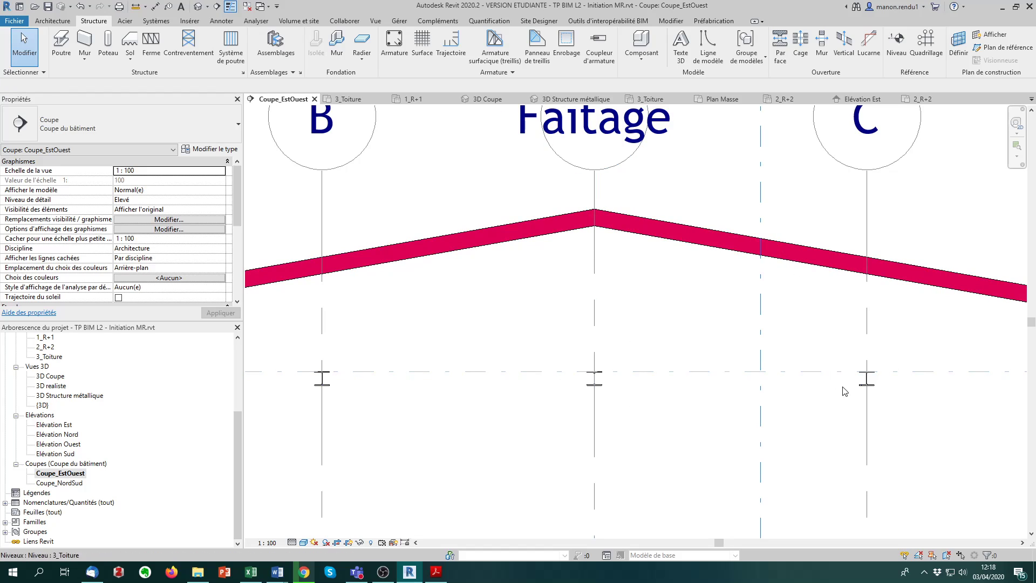
Measure the vertical distance from the grid B beam's top flange edge to the underside of the roof
{"action": "scroll", "coordinate": [302, 343], "scroll_direction": "up", "scroll_amount": 2}
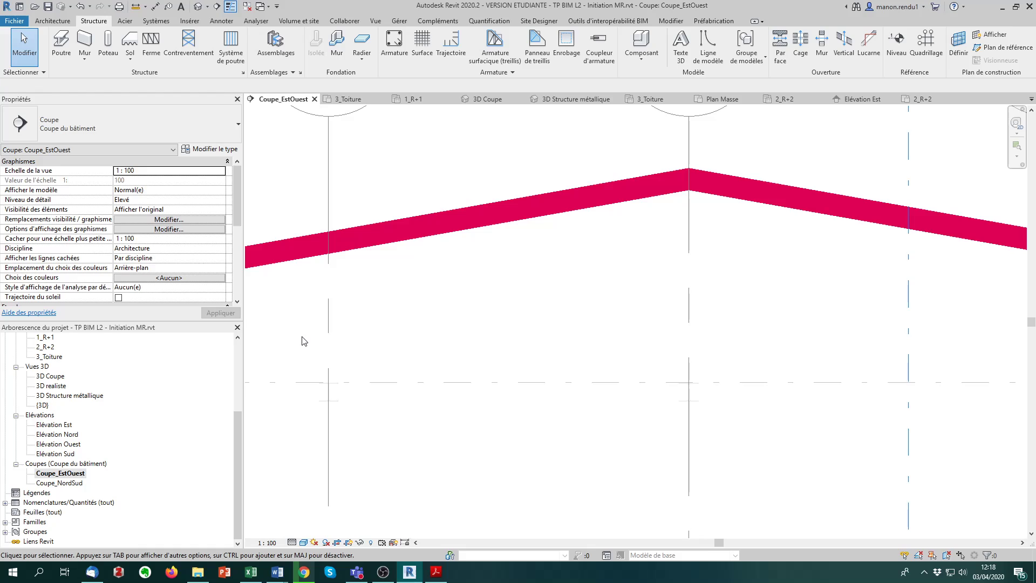
{"action": "left_click", "coordinate": [431, 409]}
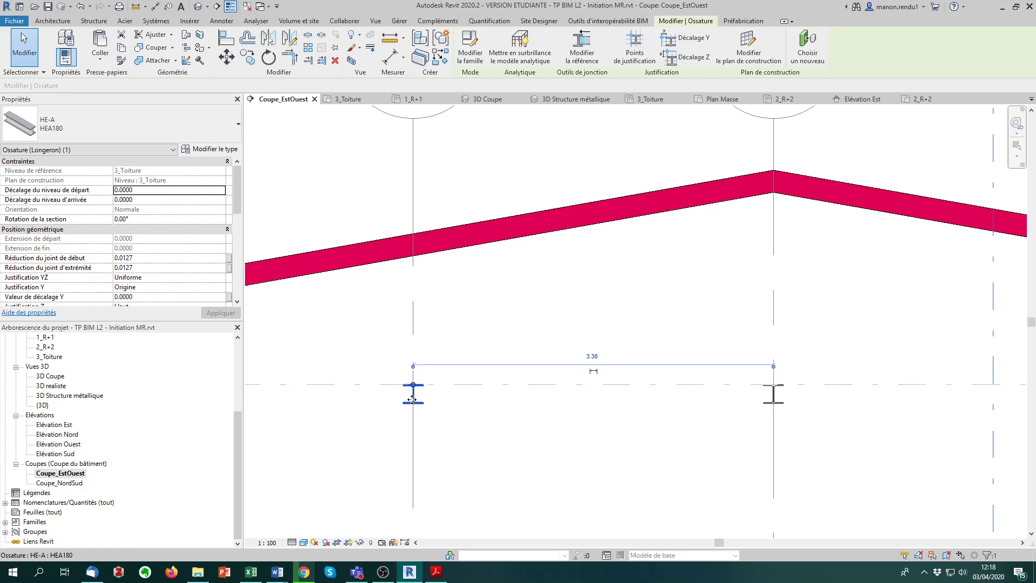
{"action": "scroll", "coordinate": [372, 351], "scroll_direction": "up", "scroll_amount": 2}
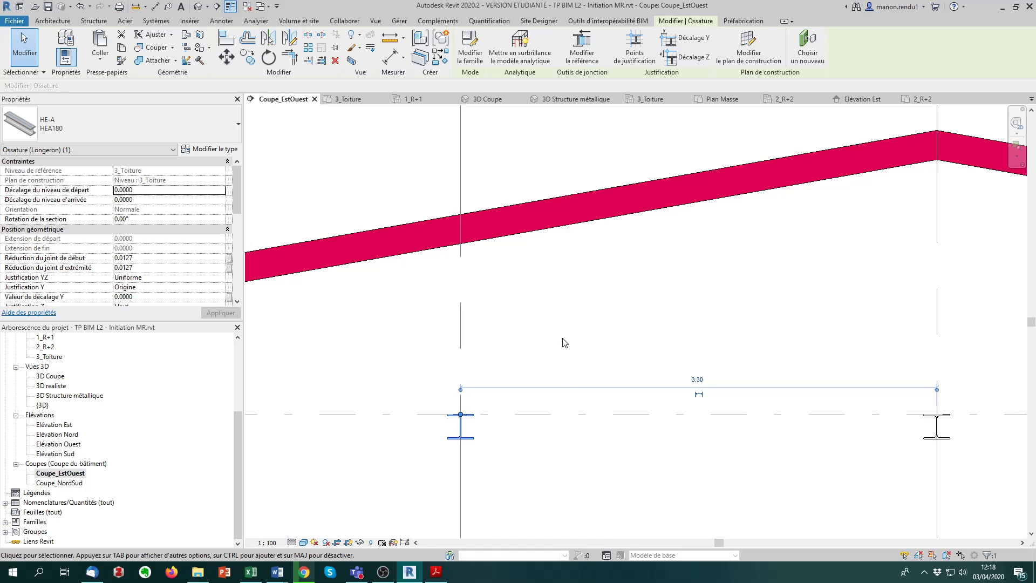
{"action": "left_click", "coordinate": [387, 35]}
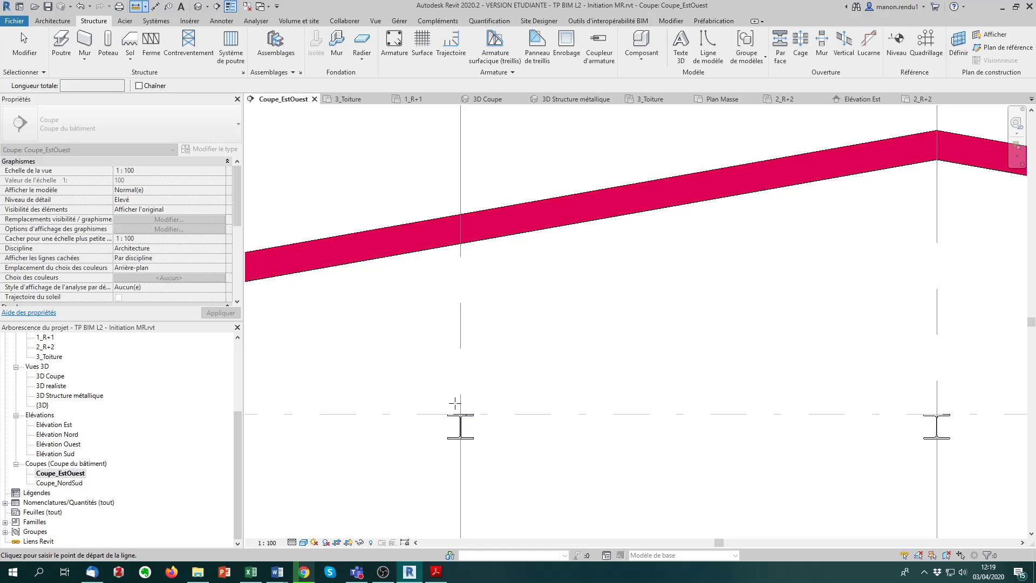
{"action": "scroll", "coordinate": [455, 403], "scroll_direction": "up", "scroll_amount": 2}
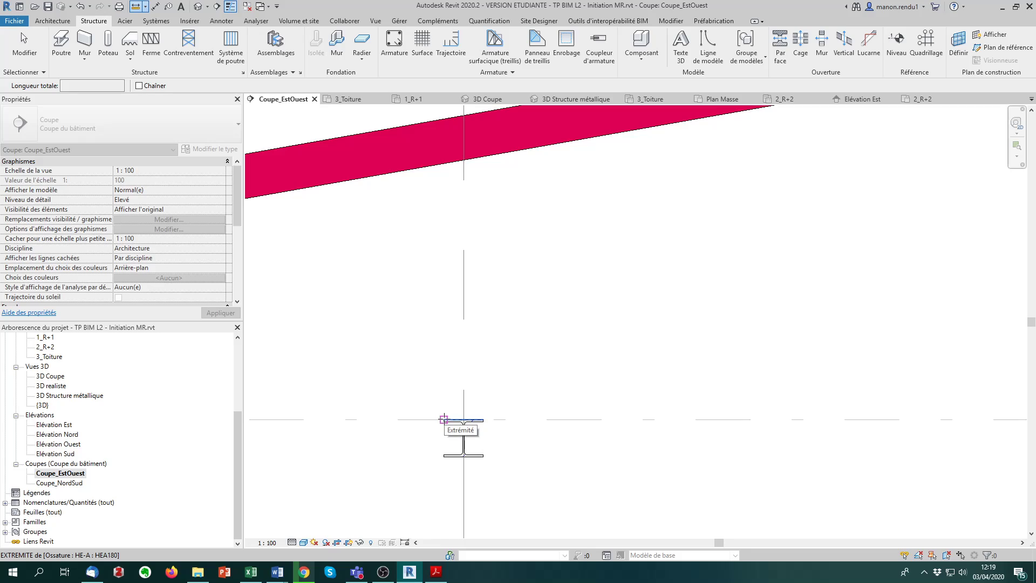
{"action": "left_click", "coordinate": [443, 419]}
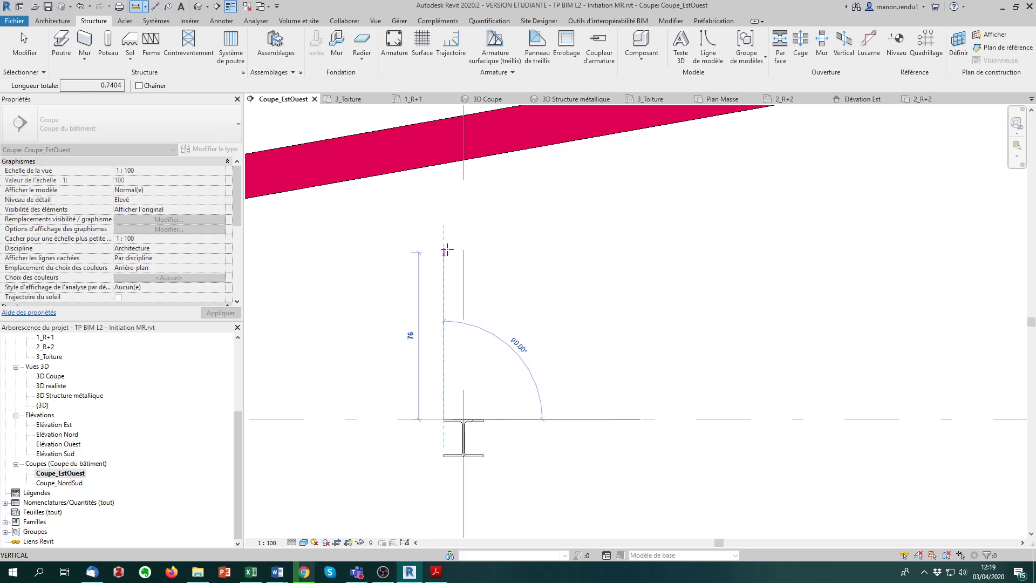
{"action": "left_click", "coordinate": [442, 161]}
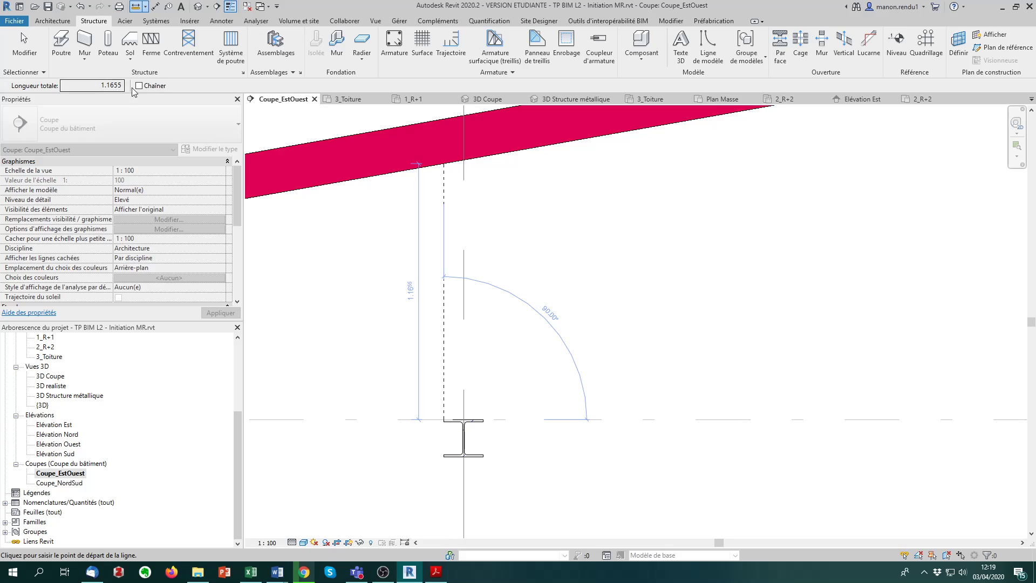
{"action": "left_click", "coordinate": [95, 85]}
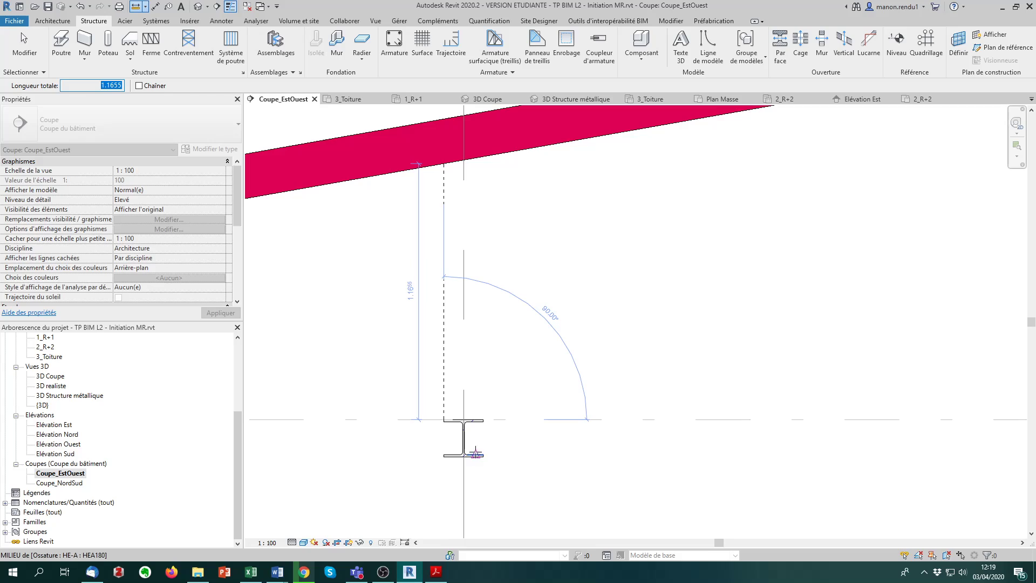
{"action": "key", "text": "Escape"}
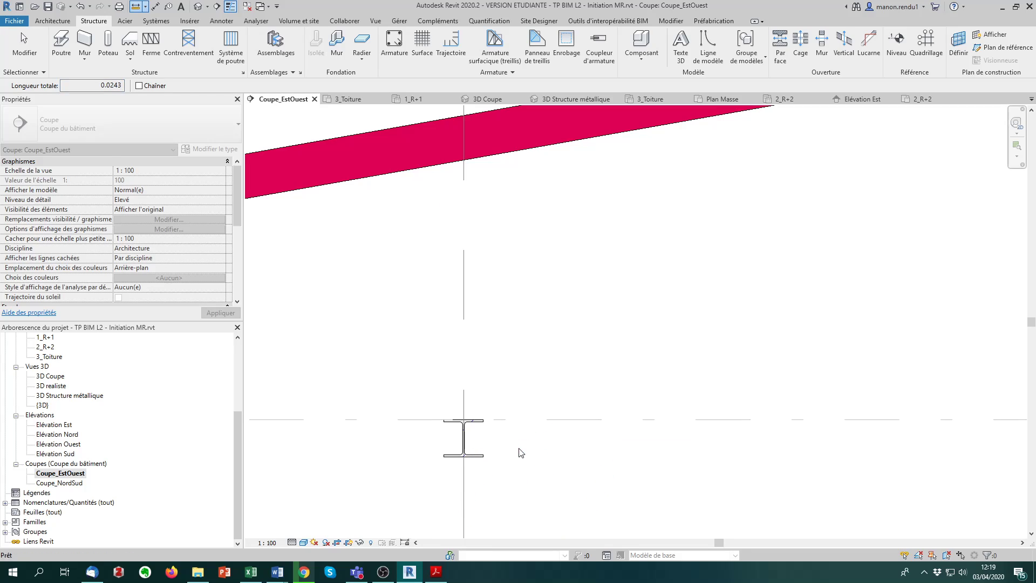
{"action": "key", "text": "Escape"}
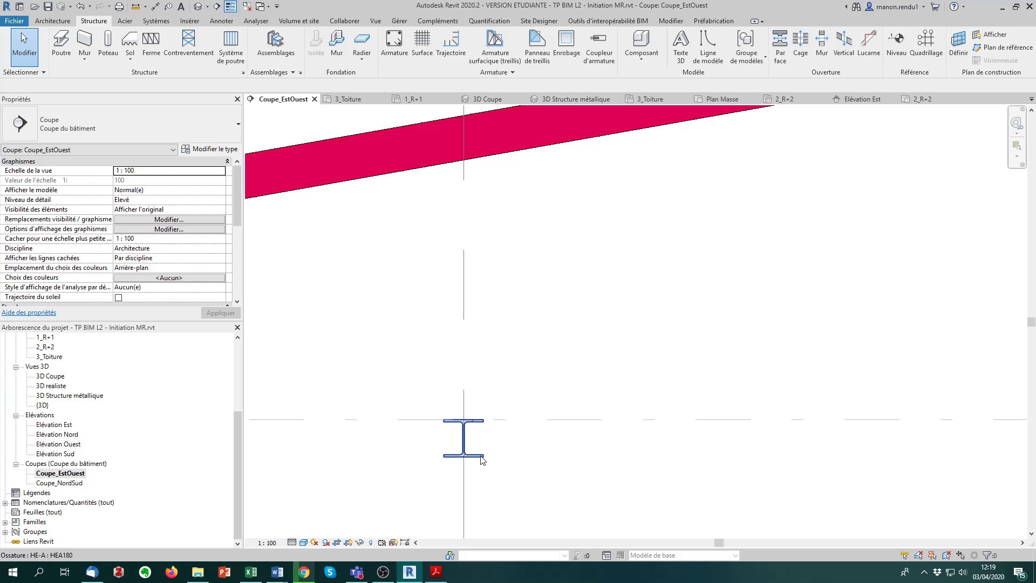
Set the grid B beam's start and end level offsets to 1.1655 and apply them
{"action": "left_click", "coordinate": [482, 458]}
{"action": "left_click", "coordinate": [146, 190]}
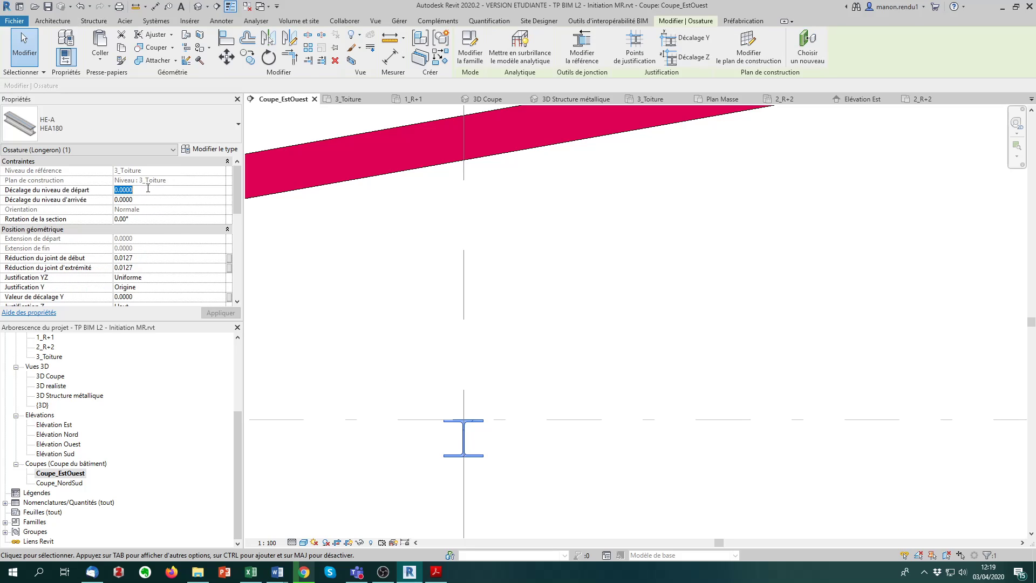
{"action": "type", "text": "1.1655"}
{"action": "left_click", "coordinate": [144, 200]}
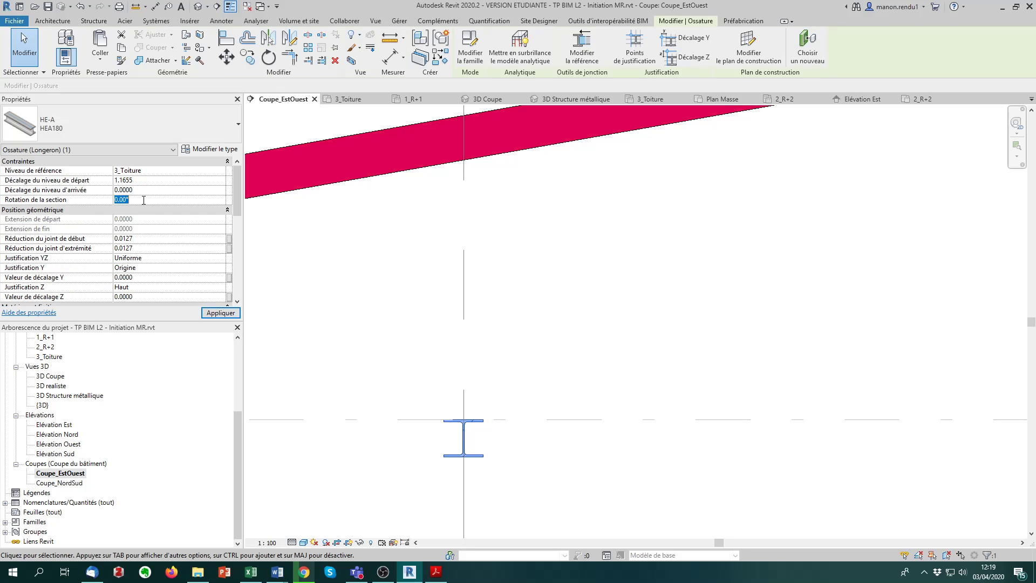
{"action": "left_click", "coordinate": [149, 190]}
{"action": "type", "text": "1.1655"}
{"action": "left_click", "coordinate": [155, 181]}
{"action": "left_click", "coordinate": [174, 192]}
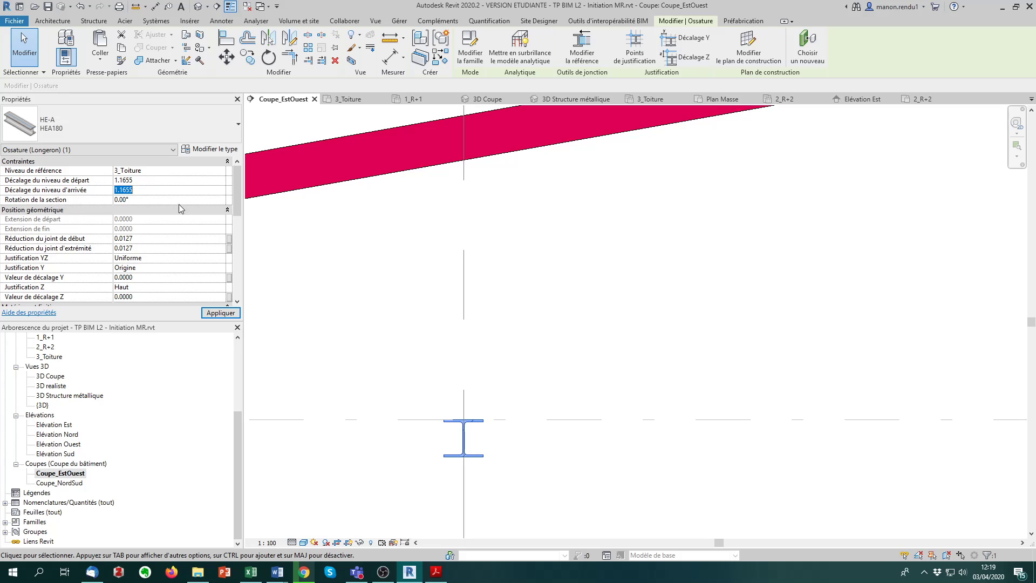
{"action": "left_click", "coordinate": [221, 312]}
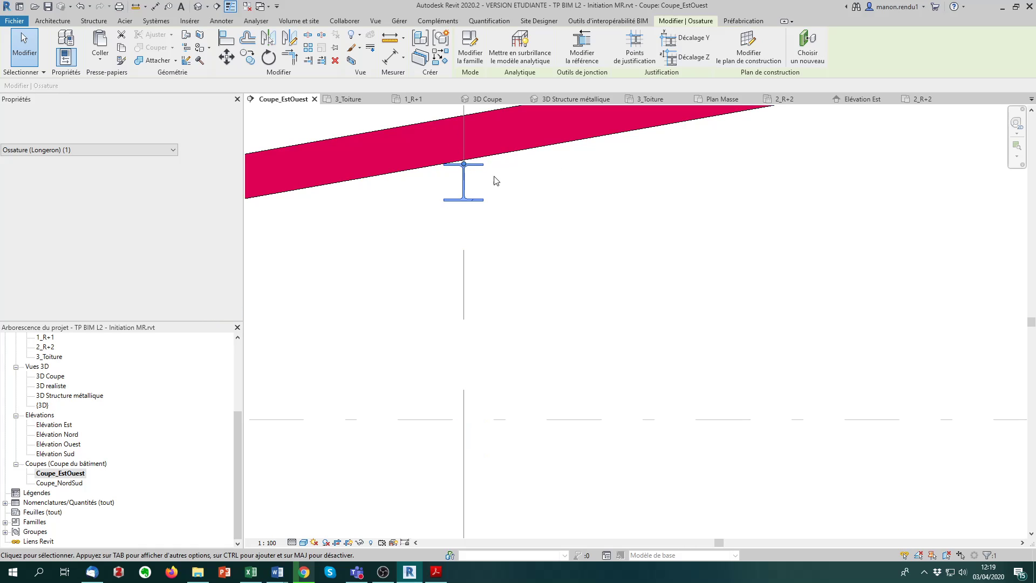
Measure the vertical distance from the ridge beam's top flange edge to the underside of the roof
{"action": "middle_click_drag", "start_coordinate": [778, 233], "coordinate": [740, 296]}
{"action": "middle_click_drag", "start_coordinate": [915, 337], "coordinate": [509, 335]}
{"action": "scroll", "coordinate": [506, 350], "scroll_direction": "down", "scroll_amount": 1}
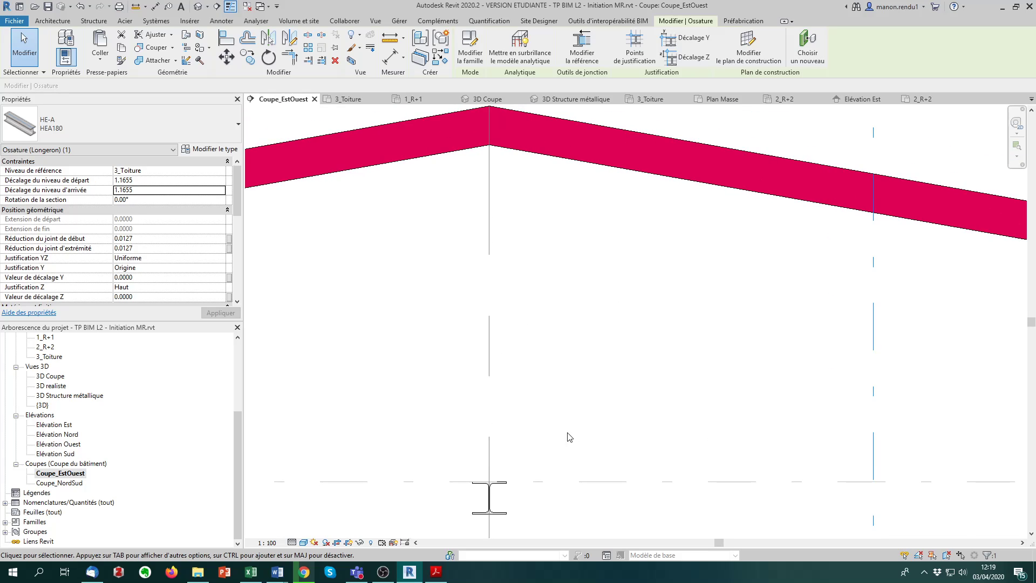
{"action": "left_click", "coordinate": [496, 516]}
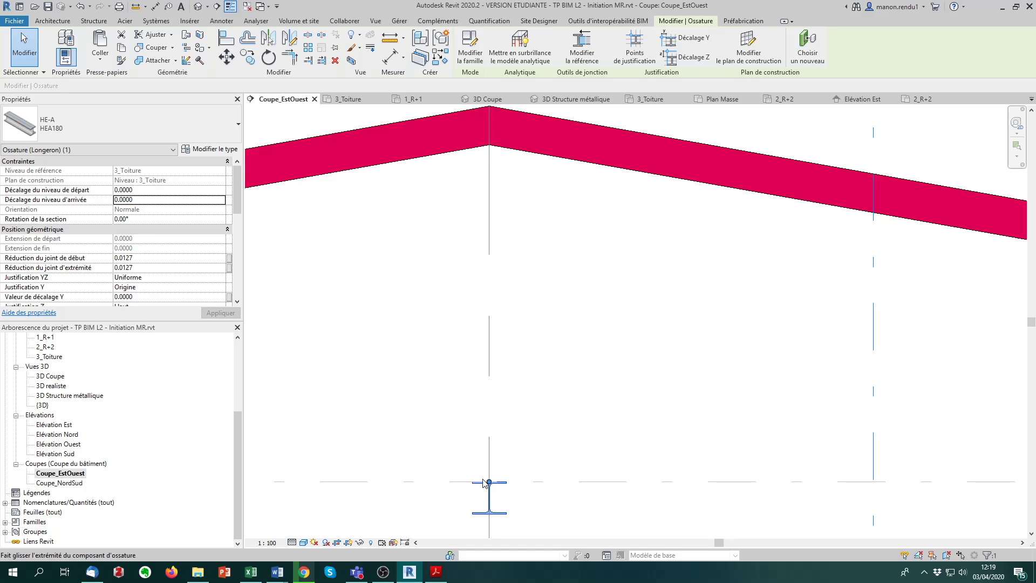
{"action": "left_click", "coordinate": [390, 39]}
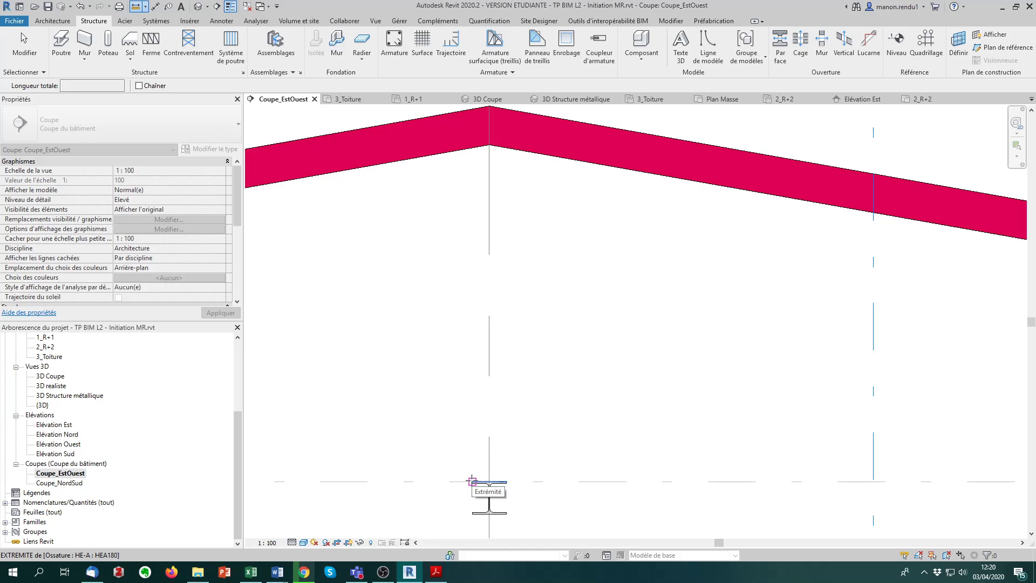
{"action": "left_click", "coordinate": [472, 480]}
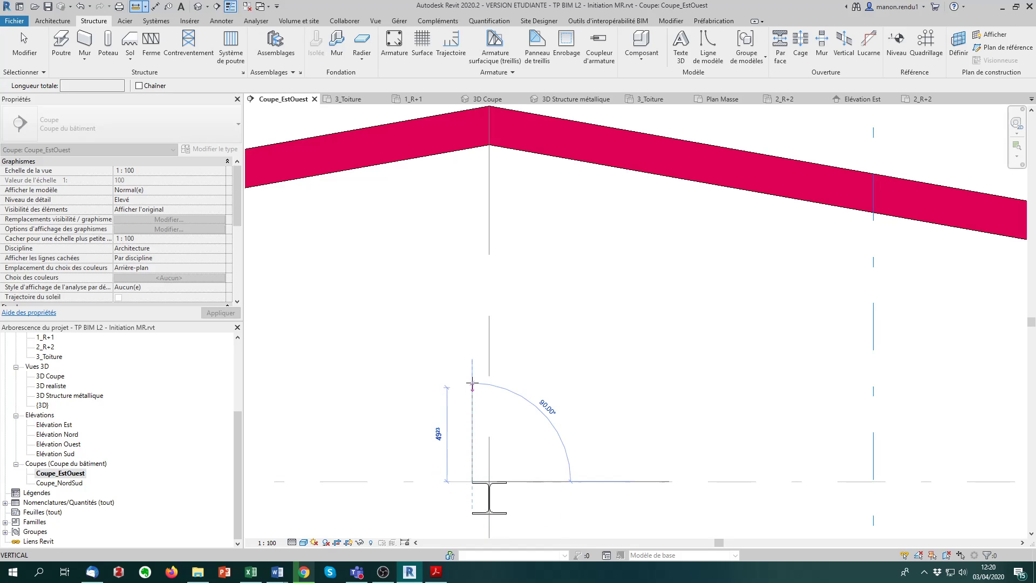
{"action": "left_click", "coordinate": [472, 146]}
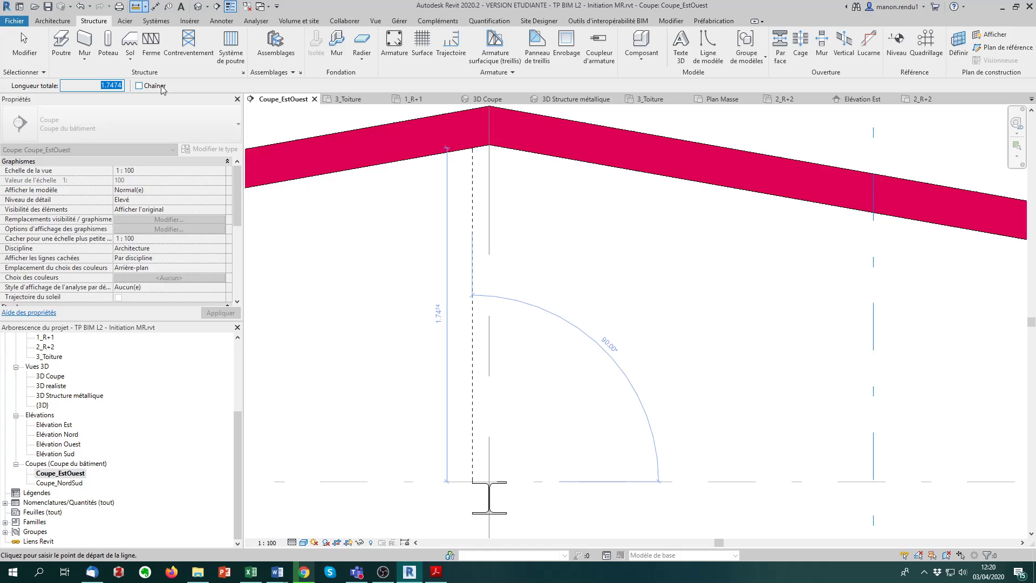
{"action": "key", "text": "Escape"}
{"action": "key", "text": "Escape"}
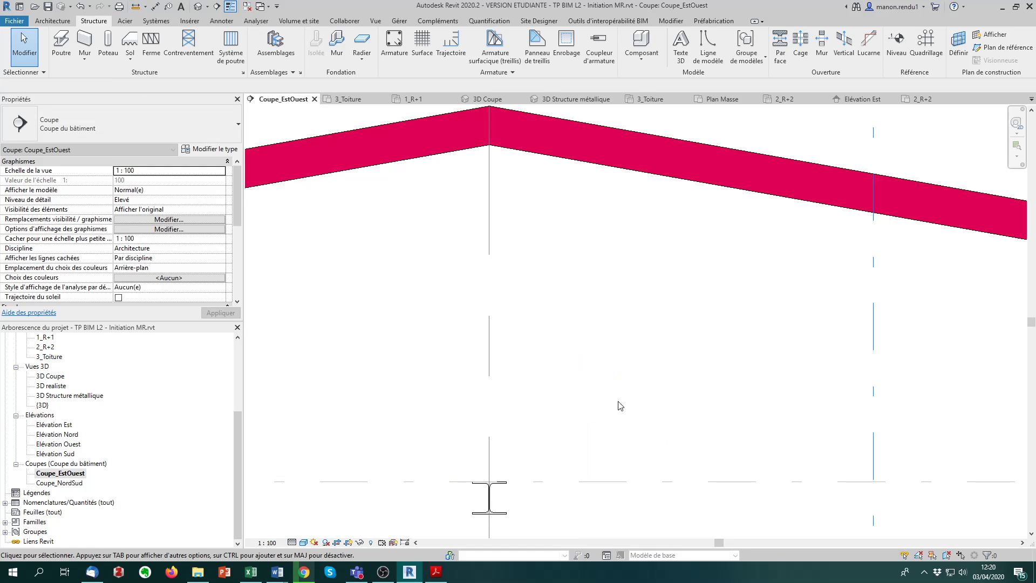
Set the ridge beam's start and end level offsets to 1.7474 and apply them
{"action": "left_click", "coordinate": [503, 519]}
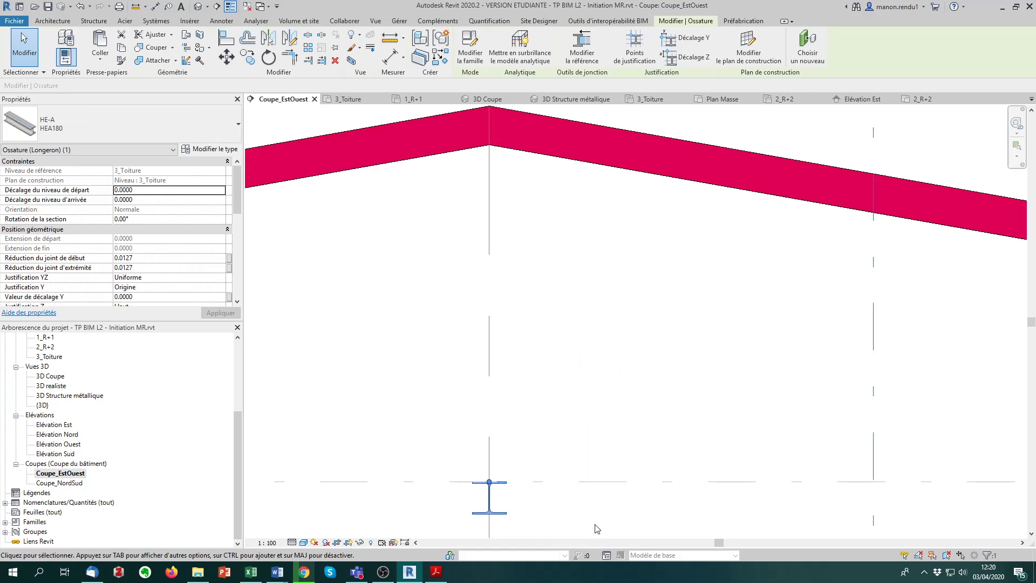
{"action": "left_click", "coordinate": [152, 189]}
{"action": "type", "text": "1.7474"}
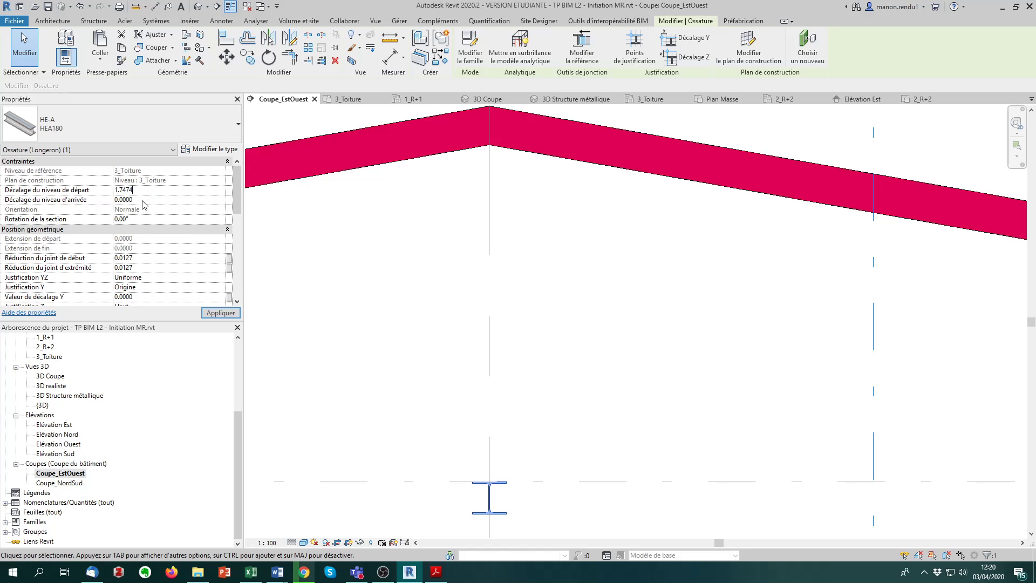
{"action": "key", "text": "Tab"}
{"action": "type", "text": "1.7474"}
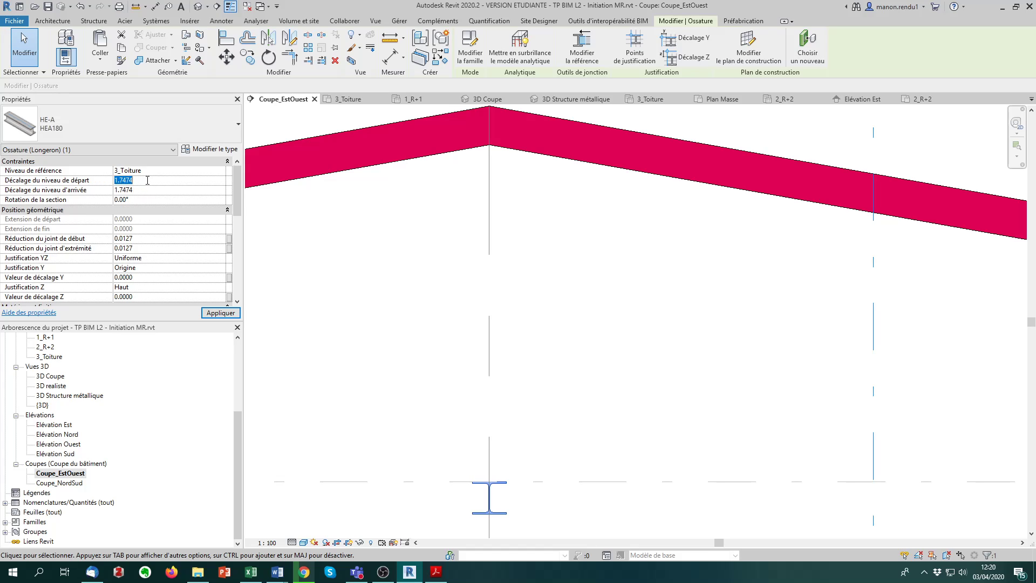
{"action": "double_click", "coordinate": [151, 189]}
{"action": "left_click", "coordinate": [221, 313]}
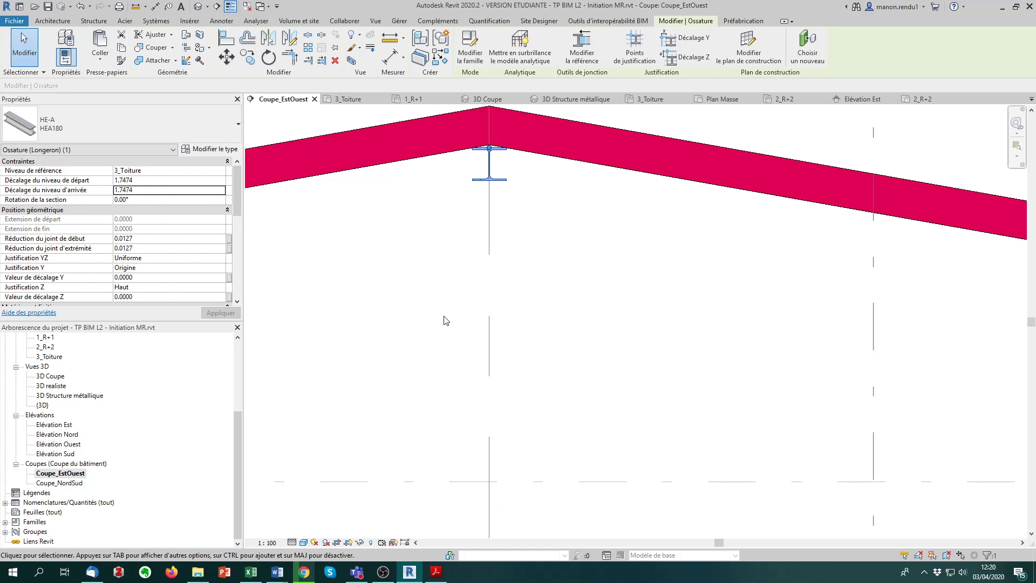
{"action": "middle_click_drag", "start_coordinate": [556, 216], "coordinate": [560, 331]}
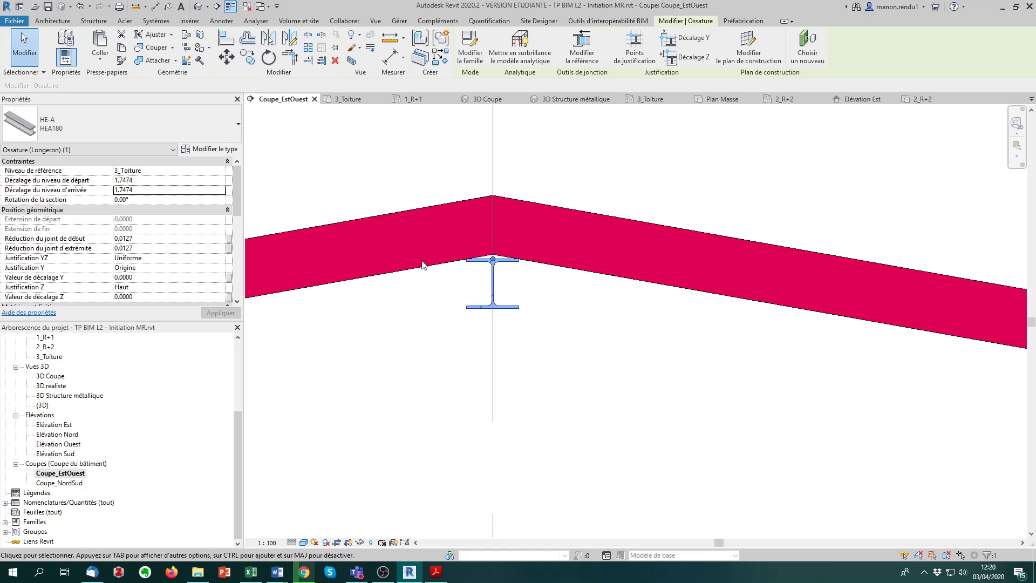
{"action": "left_click", "coordinate": [524, 318]}
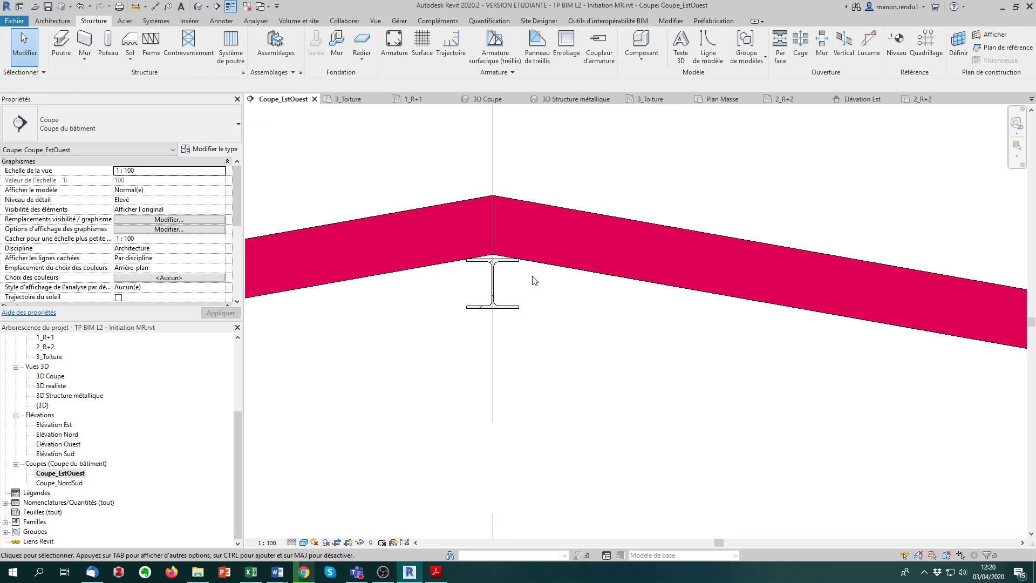
Measure the vertical distance from the grid C beam's outer top flange edge to the underside of the roof
{"action": "scroll", "coordinate": [533, 276], "scroll_direction": "up", "scroll_amount": 1}
{"action": "scroll", "coordinate": [739, 425], "scroll_direction": "down", "scroll_amount": 2}
{"action": "middle_click_drag", "start_coordinate": [991, 521], "coordinate": [548, 319]}
{"action": "middle_click_drag", "start_coordinate": [821, 400], "coordinate": [653, 418]}
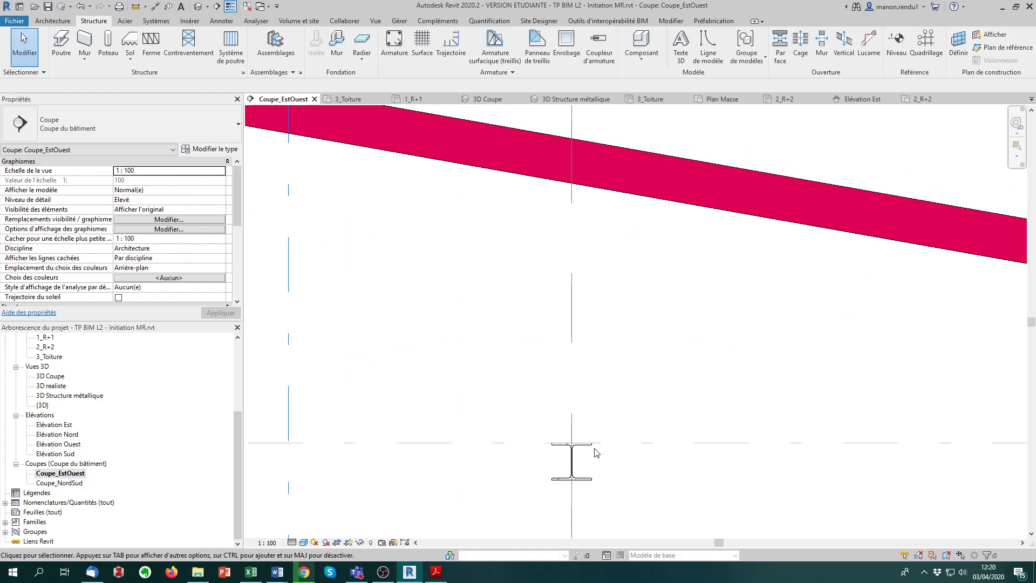
{"action": "left_click", "coordinate": [587, 478]}
{"action": "middle_click_drag", "start_coordinate": [631, 491], "coordinate": [513, 453]}
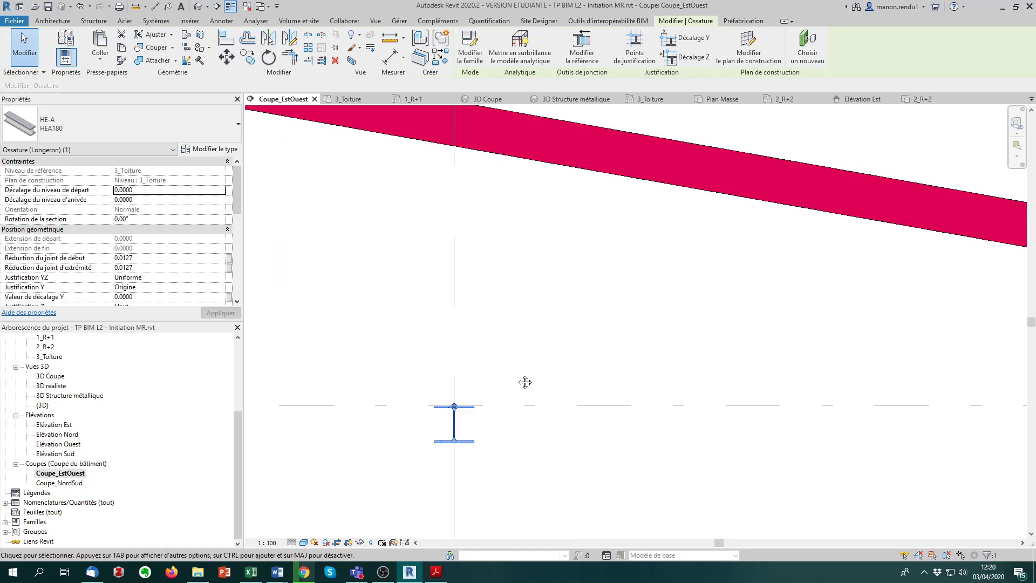
{"action": "middle_click_drag", "start_coordinate": [525, 382], "coordinate": [536, 423]}
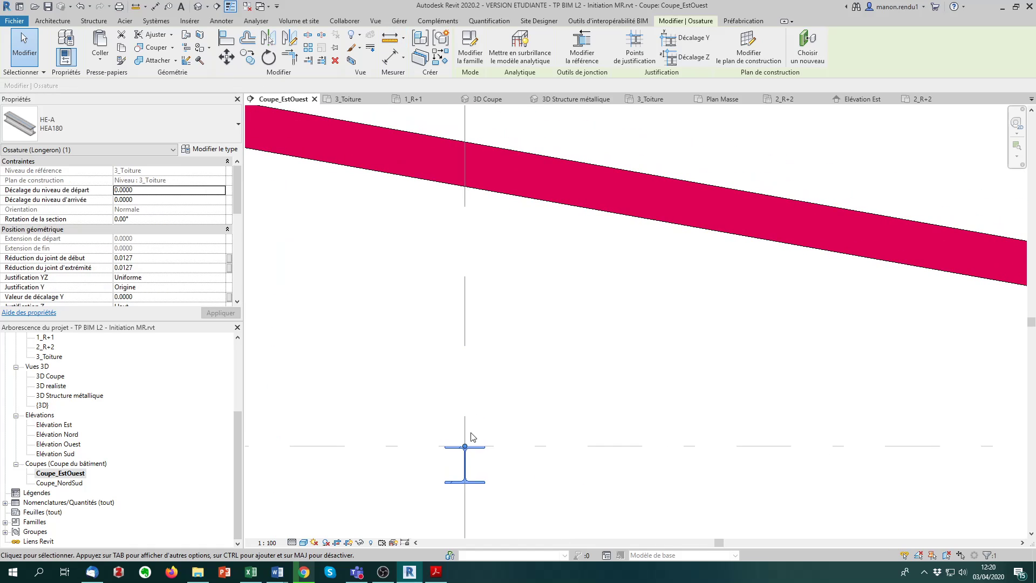
{"action": "left_click", "coordinate": [390, 37]}
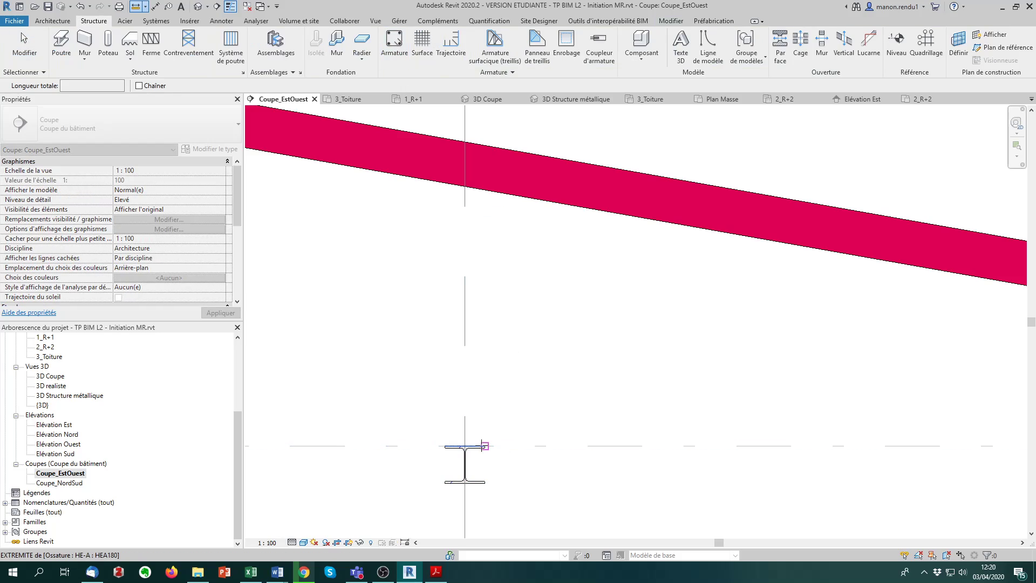
{"action": "left_click", "coordinate": [485, 445]}
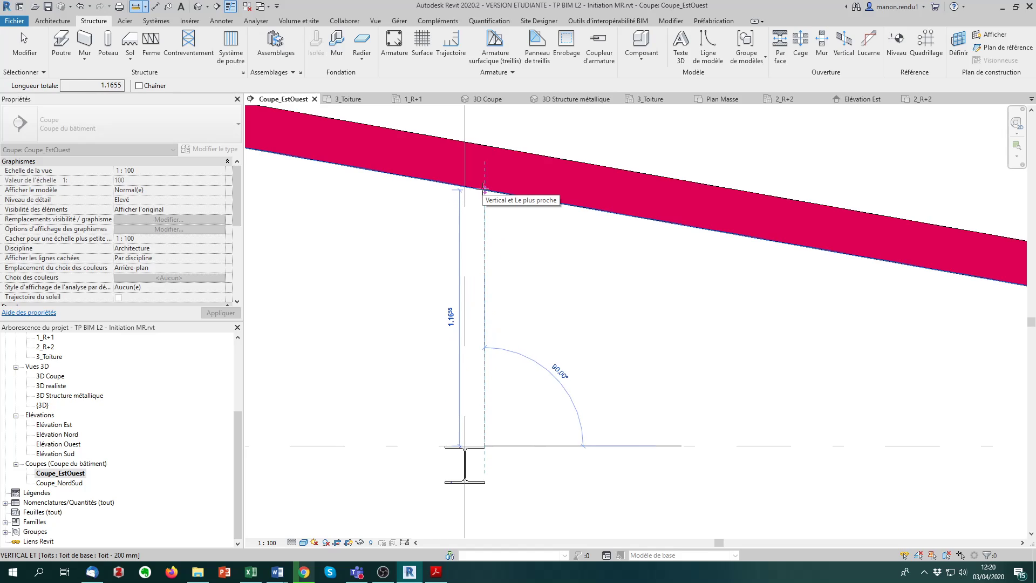
{"action": "left_click", "coordinate": [484, 187]}
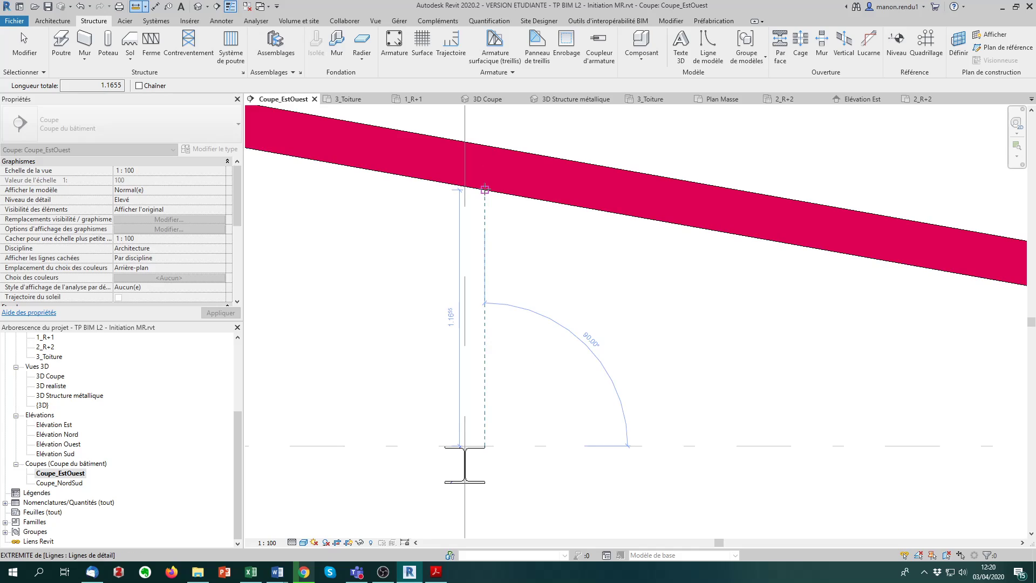
{"action": "left_click_drag", "start_coordinate": [100, 85], "coordinate": [137, 85]}
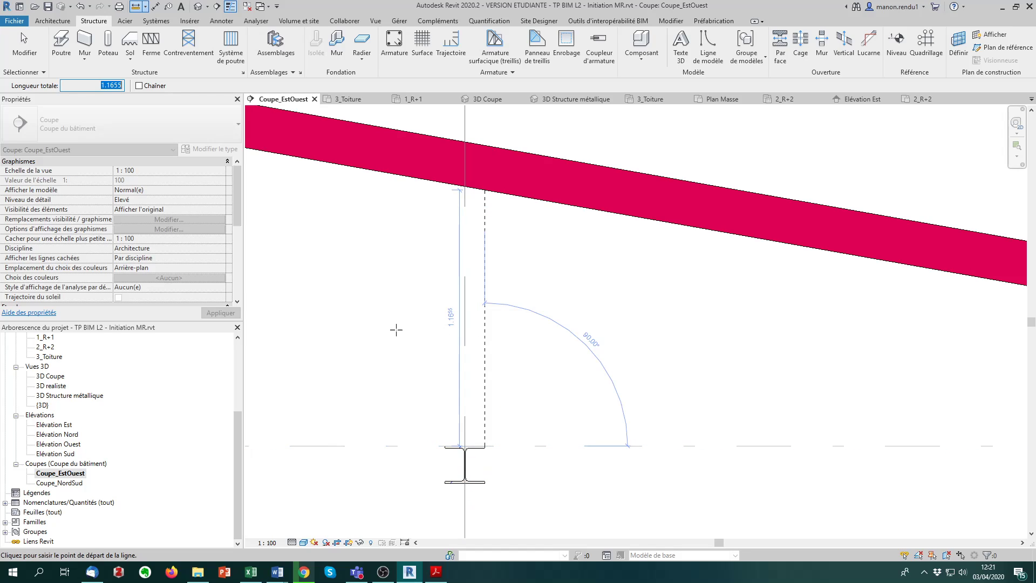
{"action": "key", "text": "Escape"}
{"action": "key", "text": "Escape"}
Set the grid C beam's start and end level offsets to 1.1655, and check all three beams against the roof
{"action": "left_click", "coordinate": [476, 450]}
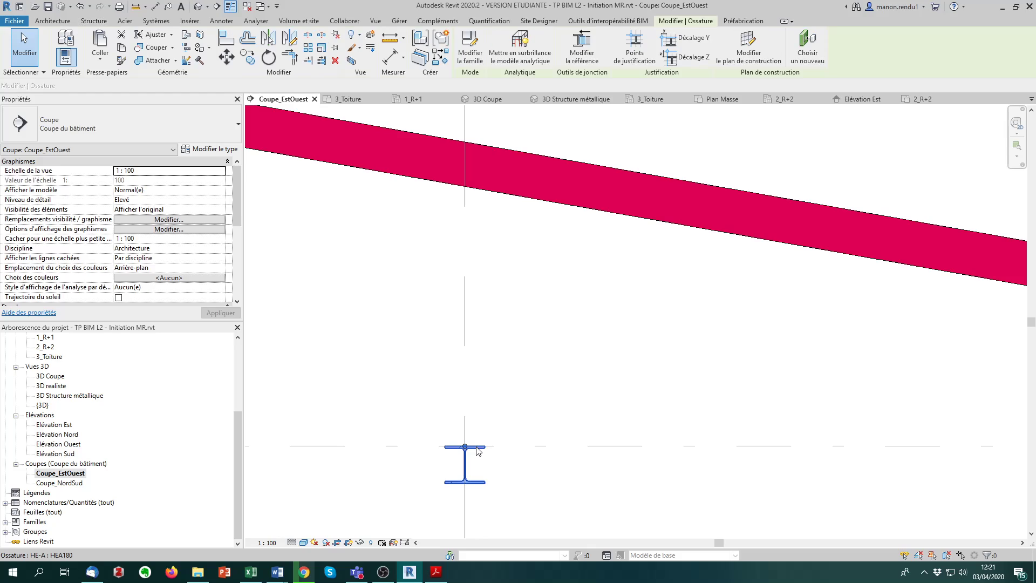
{"action": "left_click", "coordinate": [149, 190]}
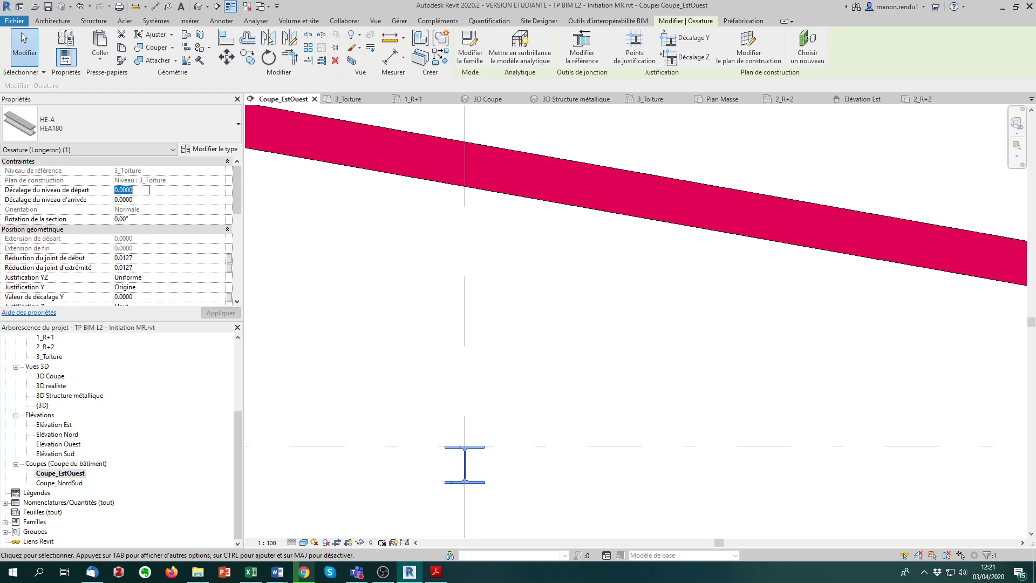
{"action": "key", "text": "Return"}
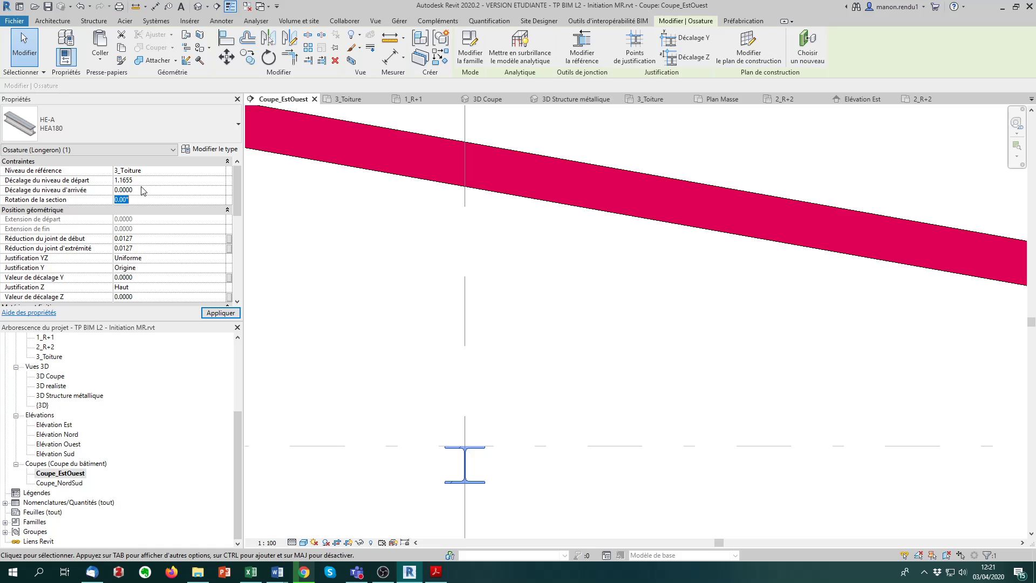
{"action": "left_click", "coordinate": [144, 189]}
{"action": "left_click", "coordinate": [274, 270]}
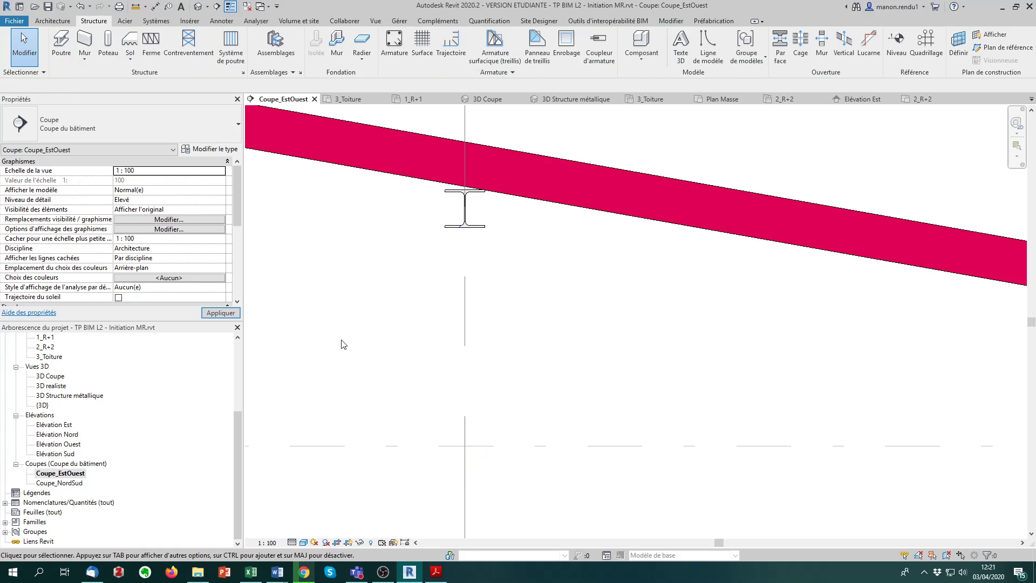
{"action": "scroll", "coordinate": [329, 335], "scroll_direction": "down", "scroll_amount": 2}
{"action": "scroll", "coordinate": [366, 326], "scroll_direction": "down", "scroll_amount": 2}
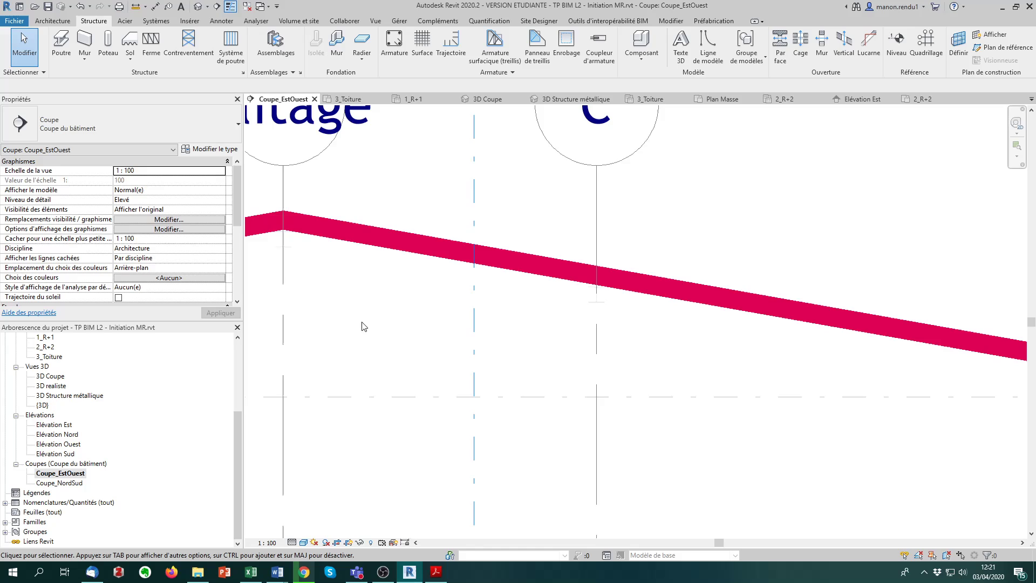
{"action": "middle_click_drag", "start_coordinate": [366, 326], "coordinate": [528, 360]}
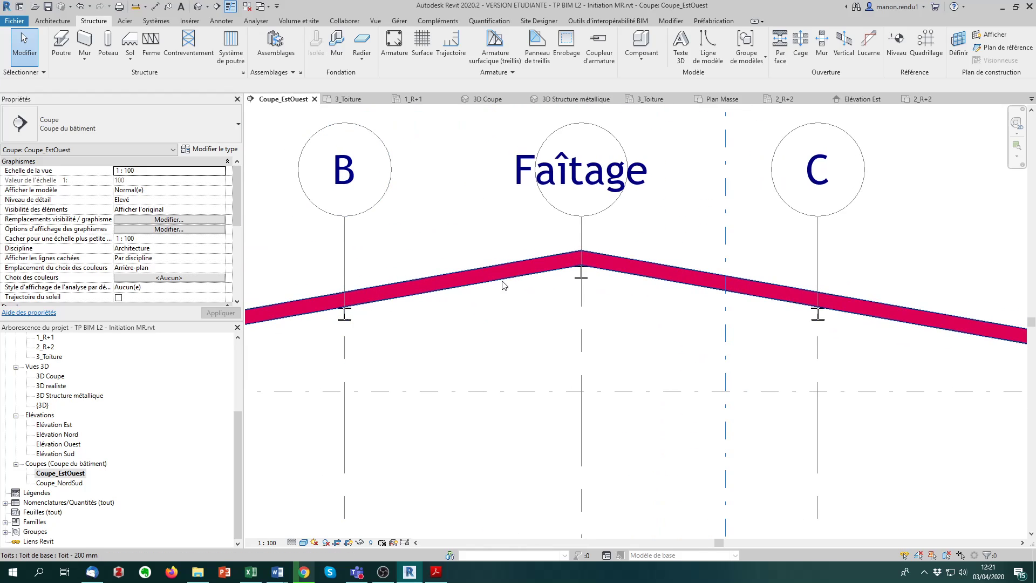
{"action": "scroll", "coordinate": [636, 347], "scroll_direction": "down", "scroll_amount": 2}
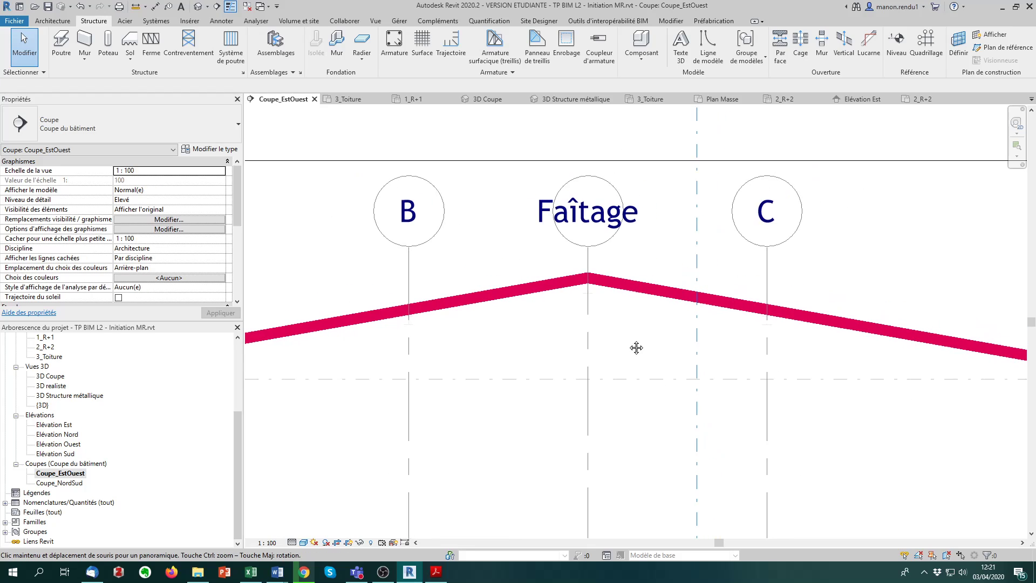